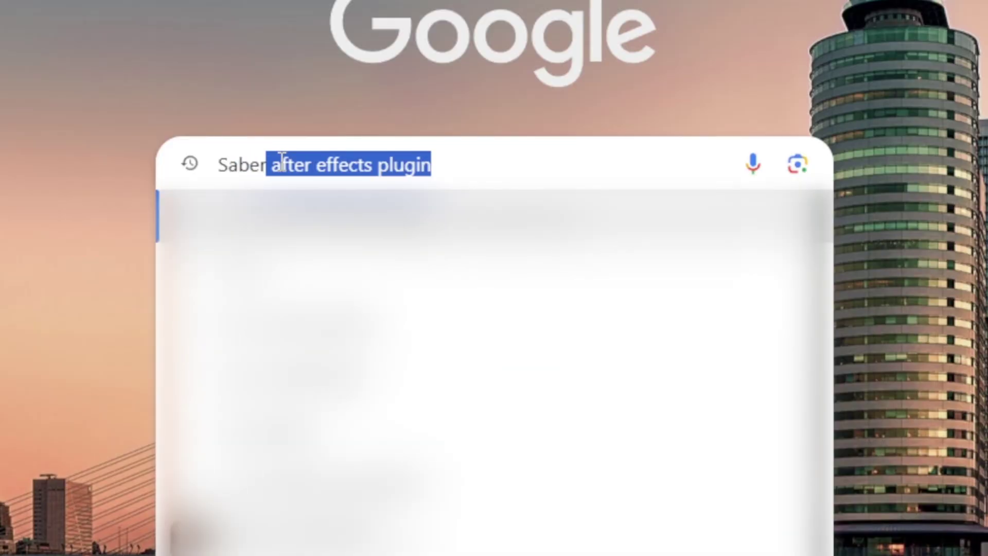
Step: Search Google for 'Saber After effects plguin' to find the Saber plugin
{"action": "type", "text": "ter effects"}
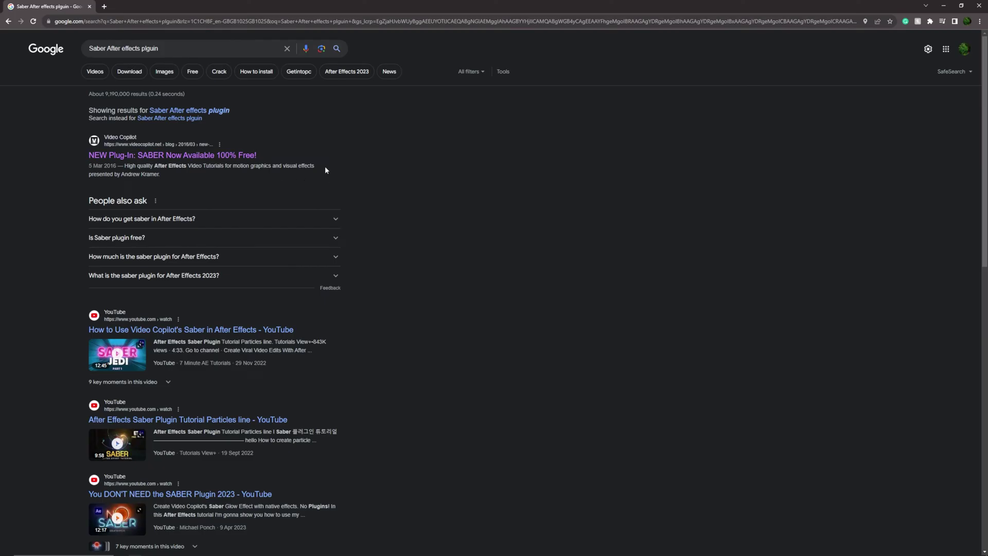
Step: Open the Video Copilot SABER post and download the Saber_1.0.40 Windows installer zip
{"action": "left_click", "coordinate": [172, 156]}
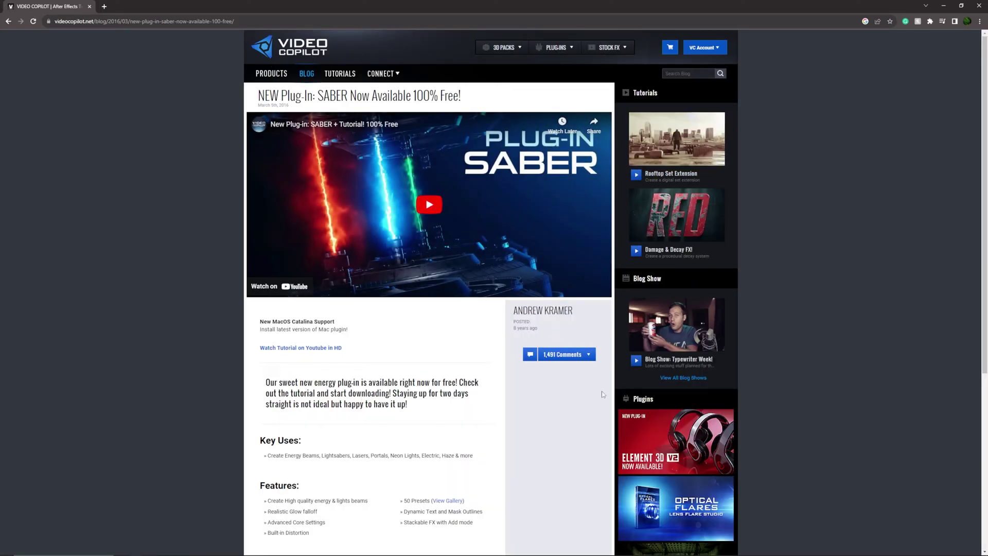
{"action": "scroll", "coordinate": [288, 278], "scroll_direction": "down", "scroll_amount": 2}
{"action": "scroll", "coordinate": [288, 279], "scroll_direction": "down", "scroll_amount": 3}
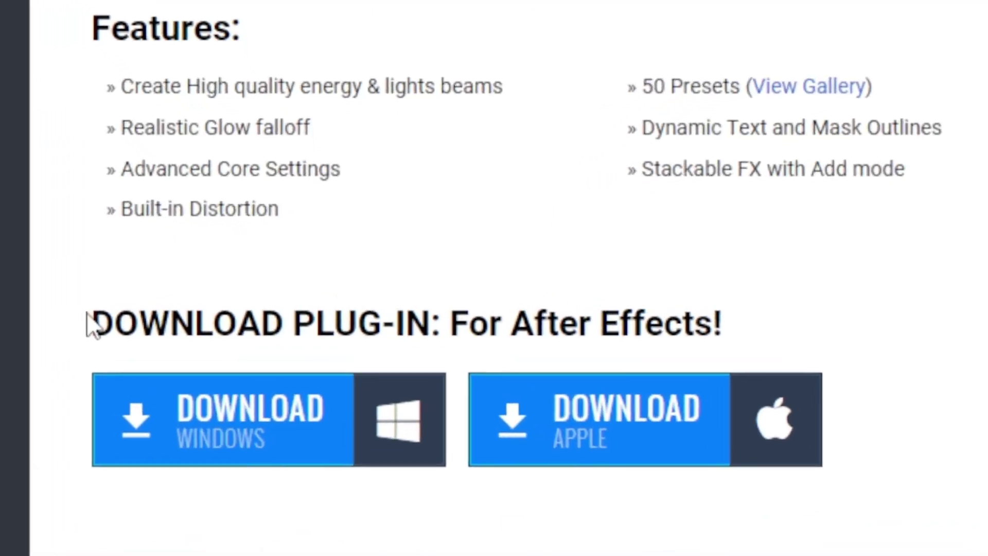
{"action": "left_click_drag", "start_coordinate": [258, 332], "coordinate": [303, 349]}
{"action": "left_click_drag", "start_coordinate": [259, 394], "coordinate": [87, 512]}
{"action": "left_click", "coordinate": [276, 363]}
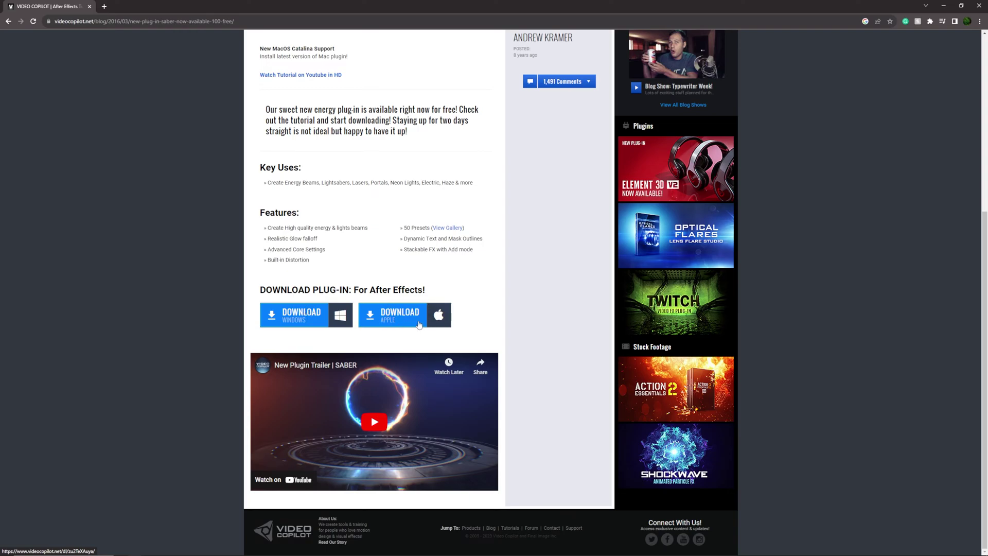
{"action": "left_click", "coordinate": [297, 322]}
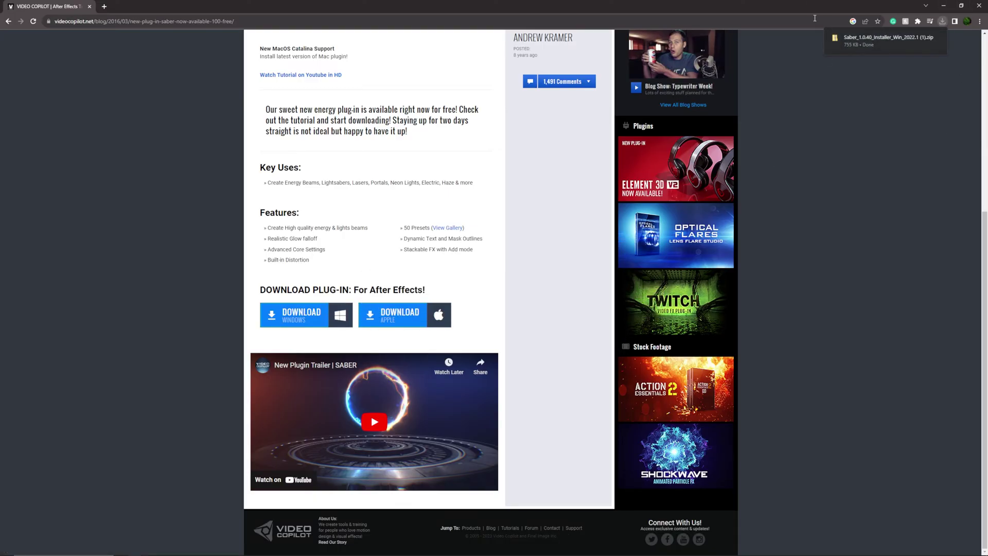
Step: Open the downloaded Saber zip and run Saber_1.0.40_Installer_x64_2022
{"action": "left_click", "coordinate": [875, 39]}
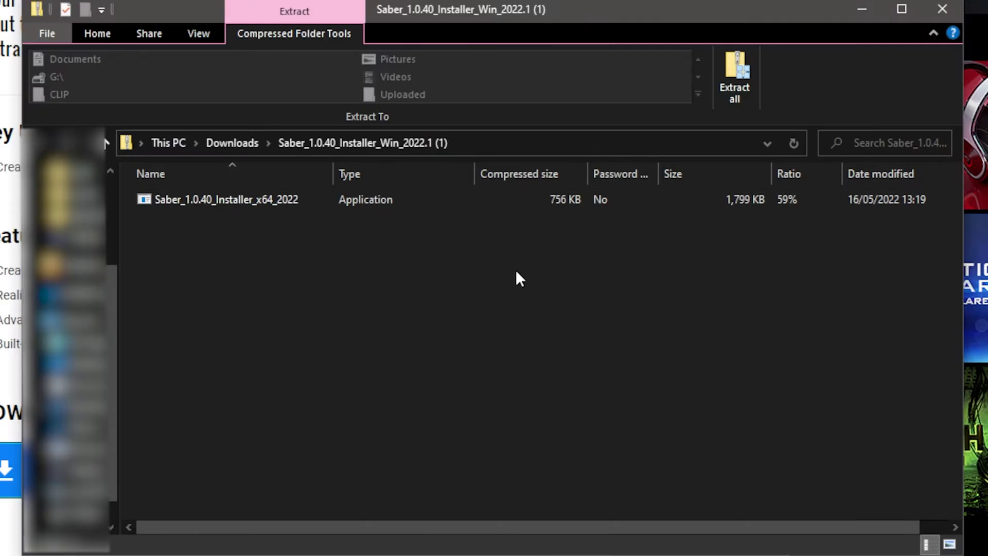
{"action": "left_click", "coordinate": [472, 197]}
{"action": "double_click", "coordinate": [246, 208]}
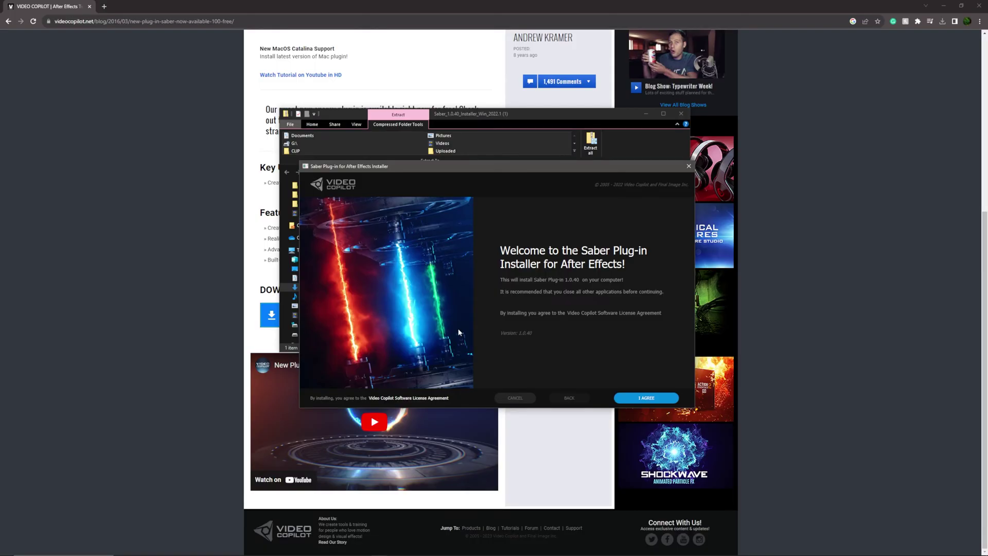
Step: Accept the licence, install Saber for After Effects 2024, and finish the installer
{"action": "left_click_drag", "start_coordinate": [403, 169], "coordinate": [337, 142]}
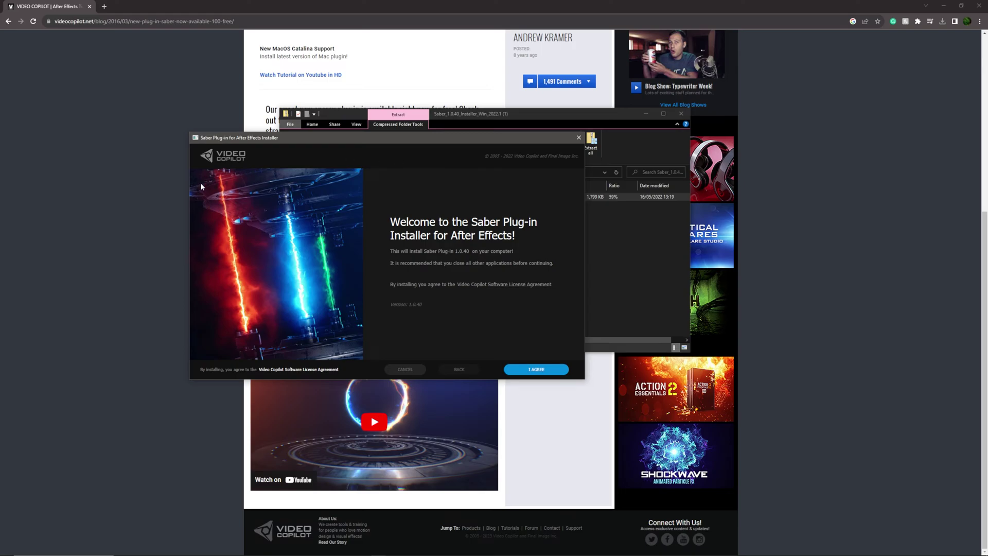
{"action": "left_click", "coordinate": [534, 370]}
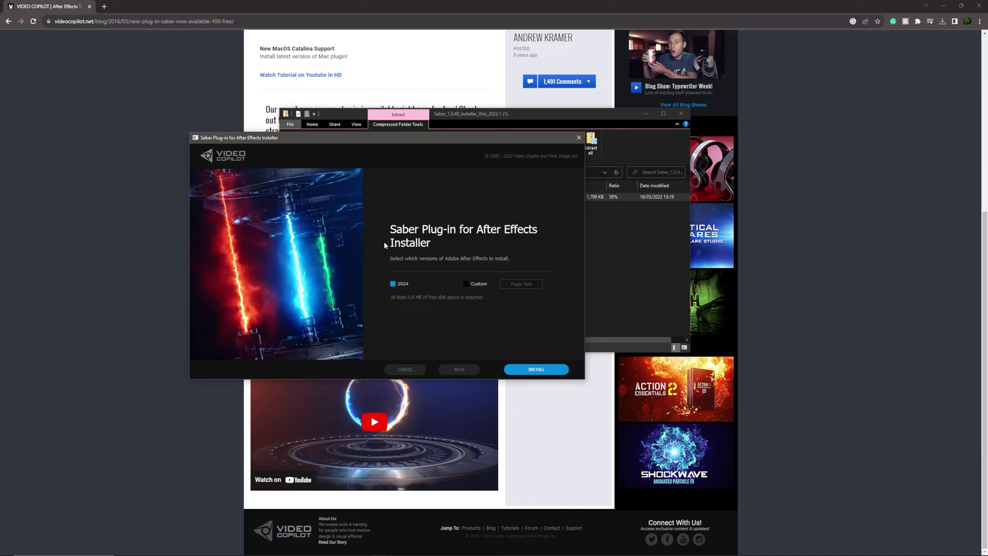
{"action": "left_click", "coordinate": [532, 371]}
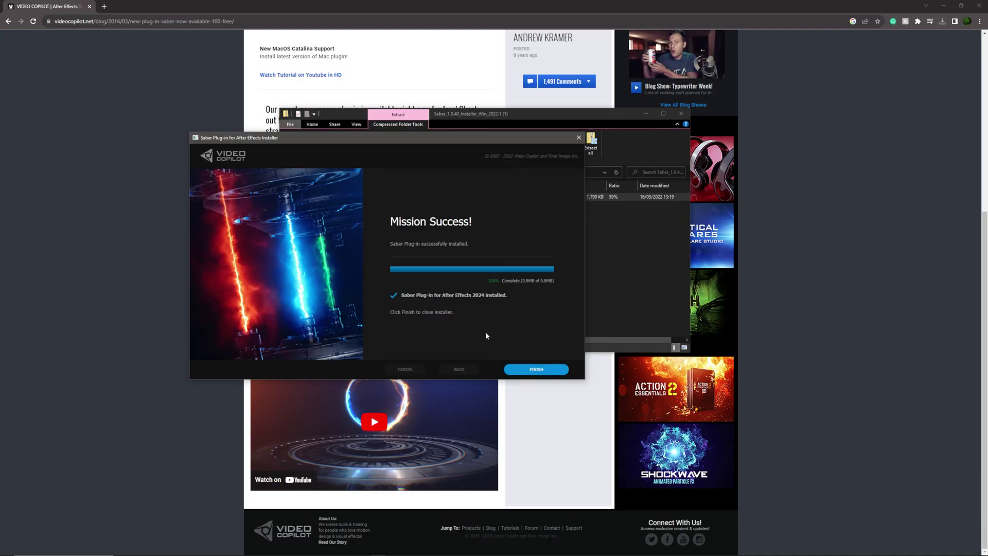
{"action": "left_click", "coordinate": [526, 368]}
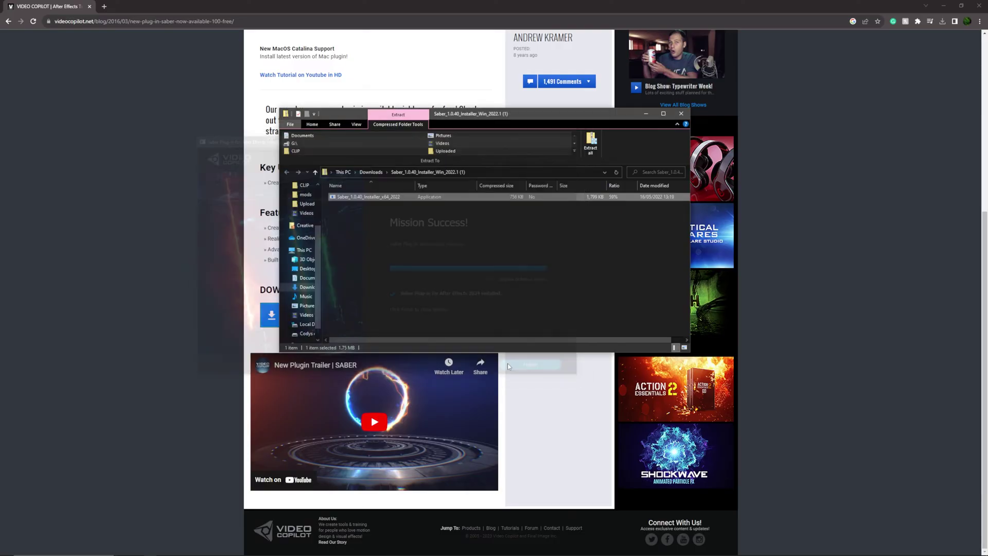
Step: Close Explorer, dismiss the Animation Composer notice with 'Got It', and start a new project
{"action": "left_click", "coordinate": [681, 113]}
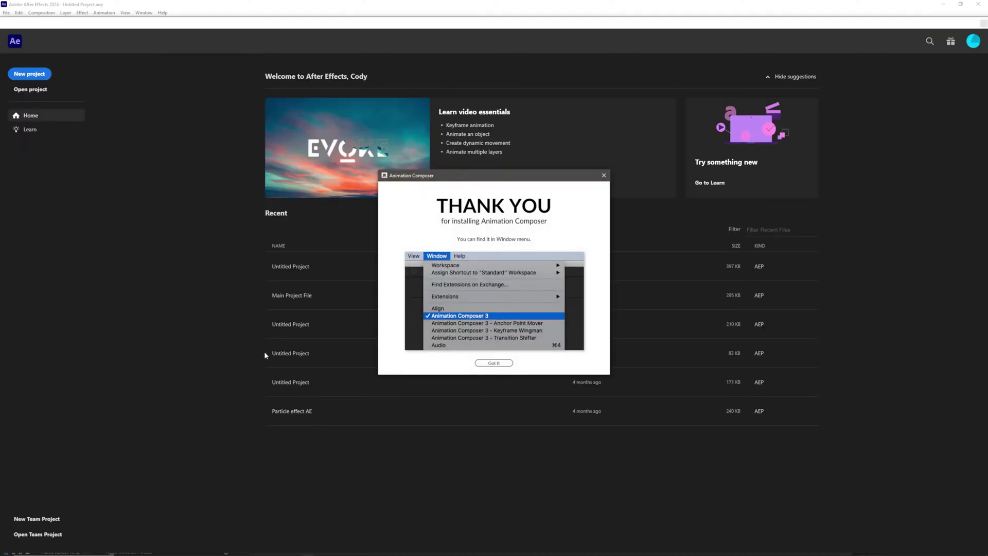
{"action": "left_click", "coordinate": [603, 175]}
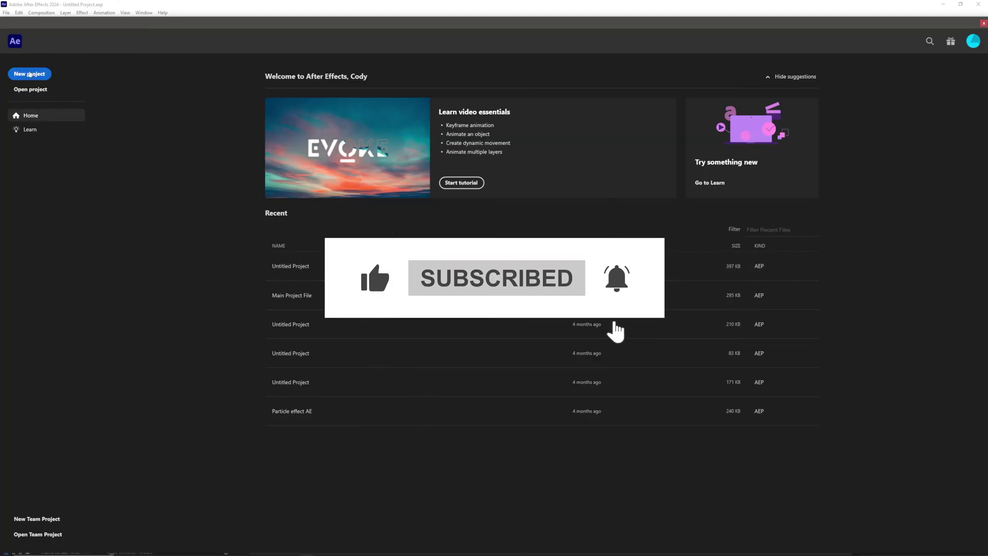
{"action": "left_click", "coordinate": [29, 74]}
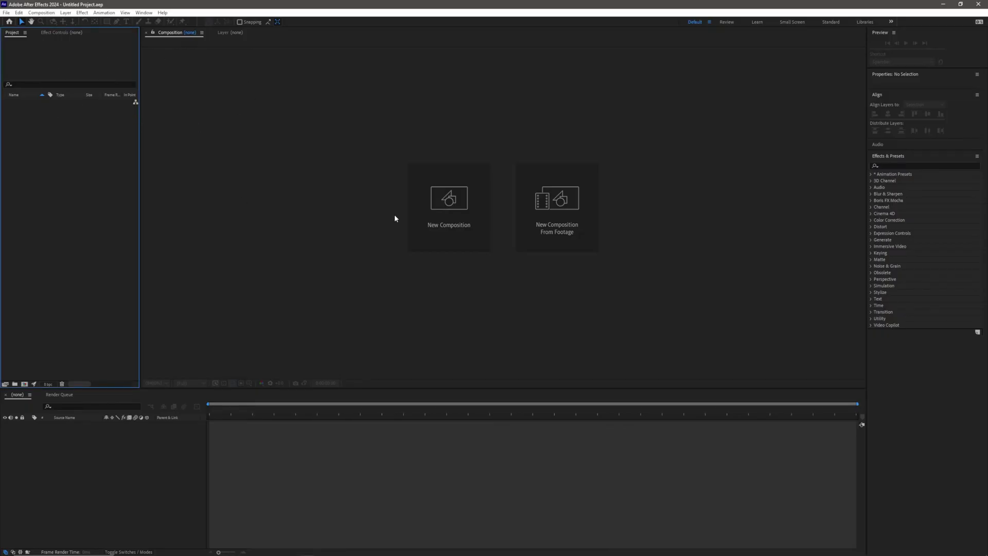
Step: Create a Custom 3840×2160, 60 fps composition 'Demo Saber', 0:00:10:00 long, black background
{"action": "left_click", "coordinate": [434, 202]}
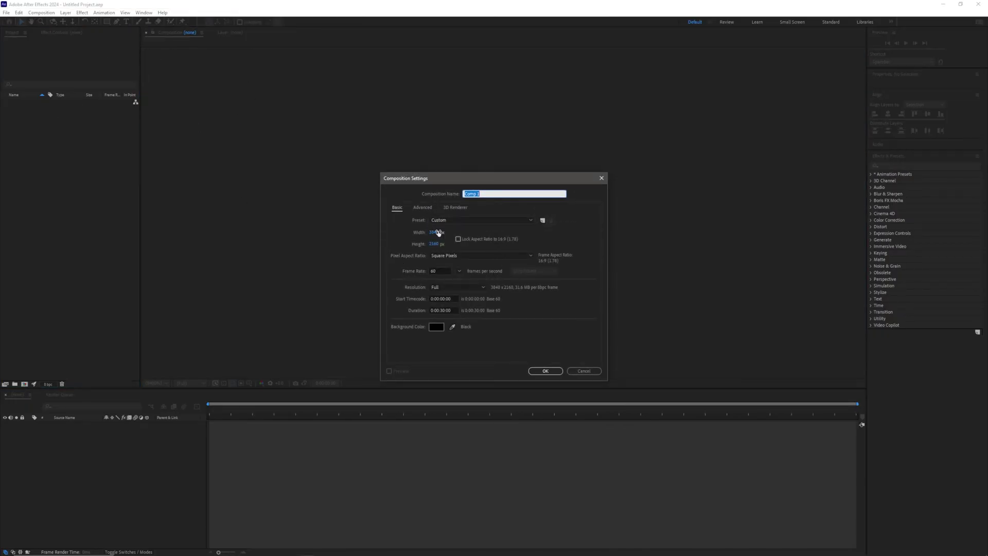
{"action": "left_click", "coordinate": [474, 221]}
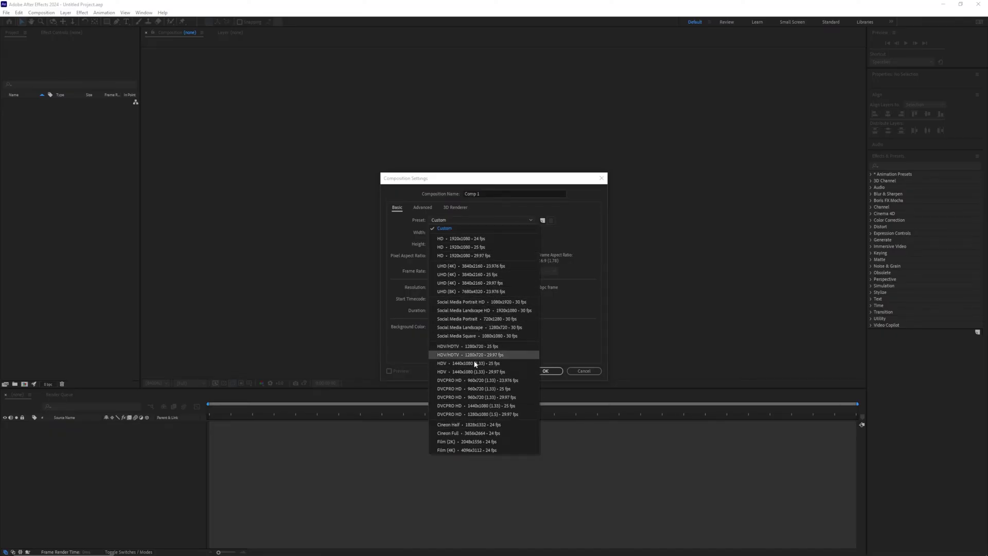
{"action": "left_click", "coordinate": [511, 220]}
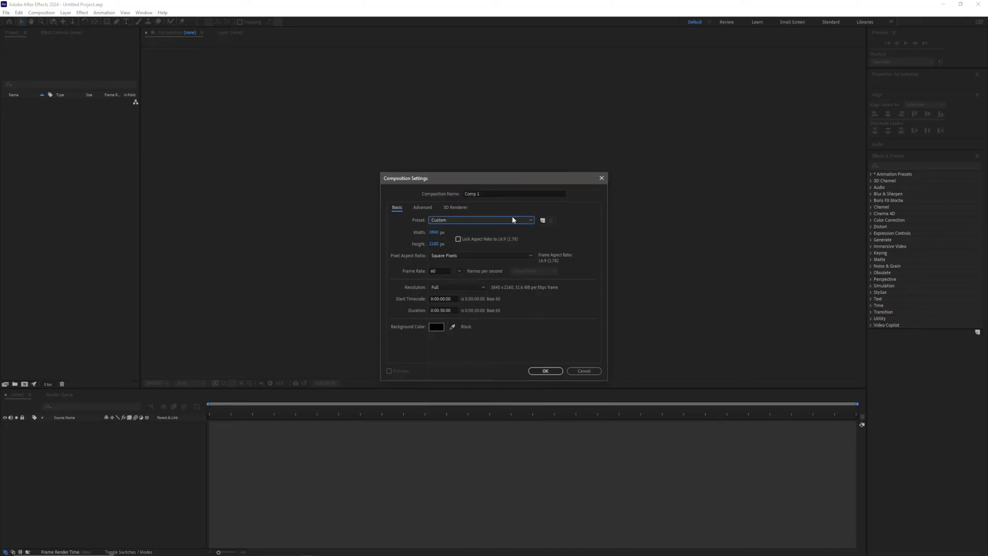
{"action": "left_click", "coordinate": [489, 197]}
{"action": "type", "text": "Dem"}
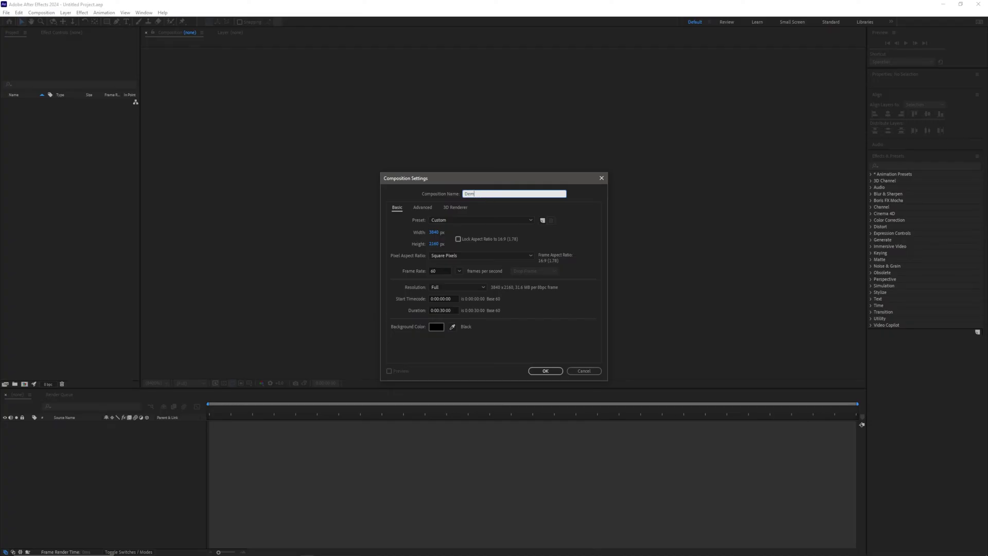
{"action": "type", "text": "o Saber"}
{"action": "left_click", "coordinate": [437, 327]}
{"action": "left_click", "coordinate": [589, 220]}
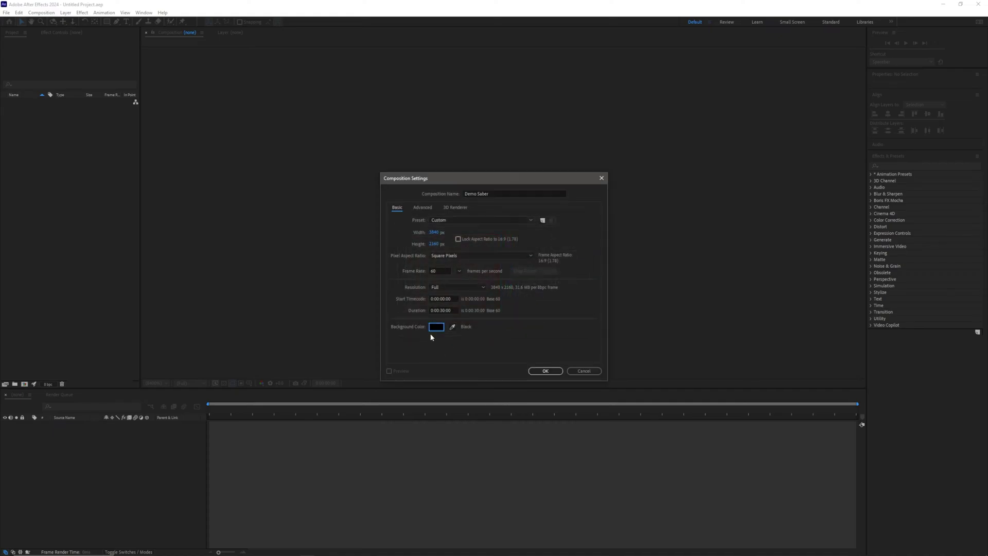
{"action": "left_click", "coordinate": [442, 311]}
{"action": "left_click", "coordinate": [454, 348]}
{"action": "left_click", "coordinate": [545, 371]}
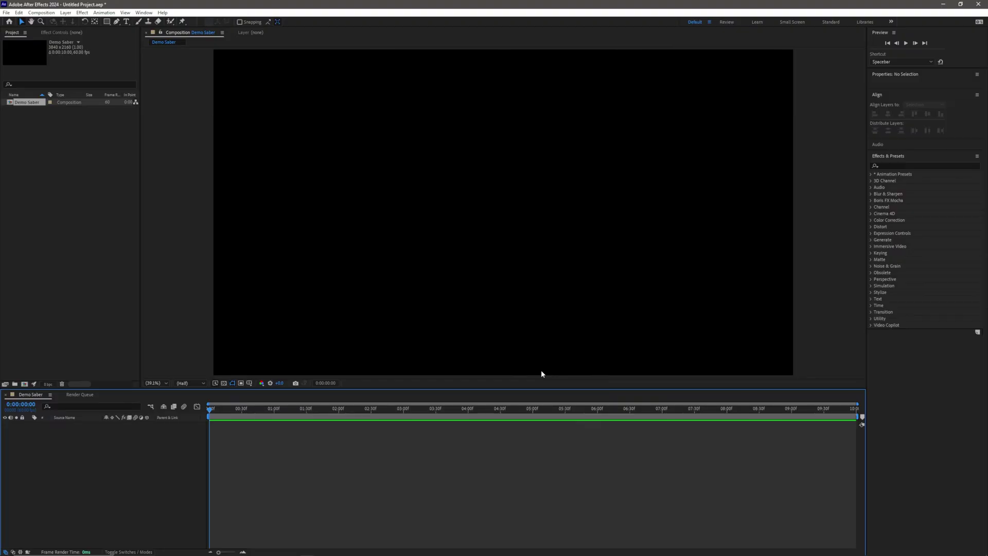
Step: Check the Window menu's extensions, then filter Effects & Presets for 'Saber' under Video Copilot
{"action": "left_click", "coordinate": [143, 13]}
{"action": "mouse_move", "coordinate": [172, 53]}
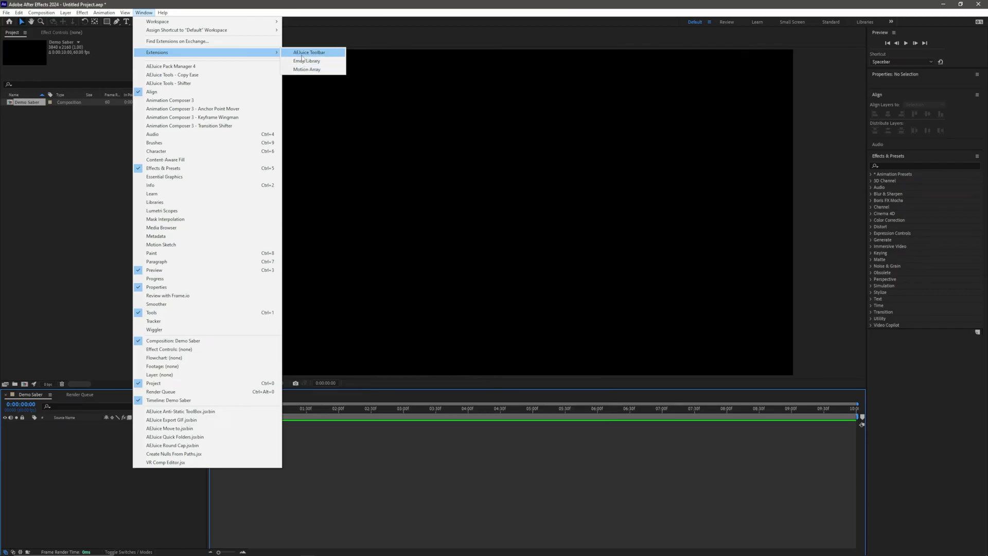
{"action": "left_click", "coordinate": [483, 78]}
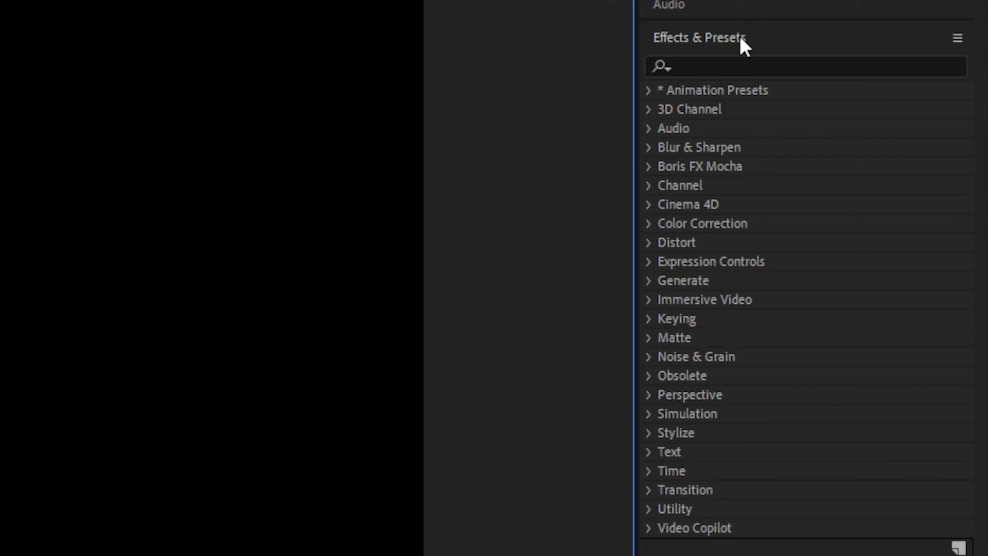
{"action": "left_click", "coordinate": [122, 17]}
{"action": "left_click", "coordinate": [731, 65]}
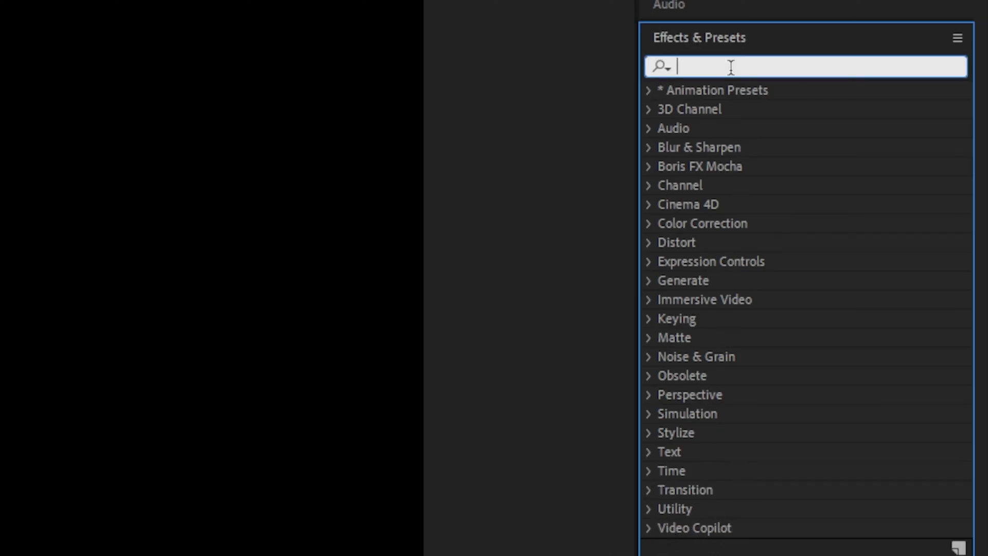
{"action": "type", "text": "Saber"}
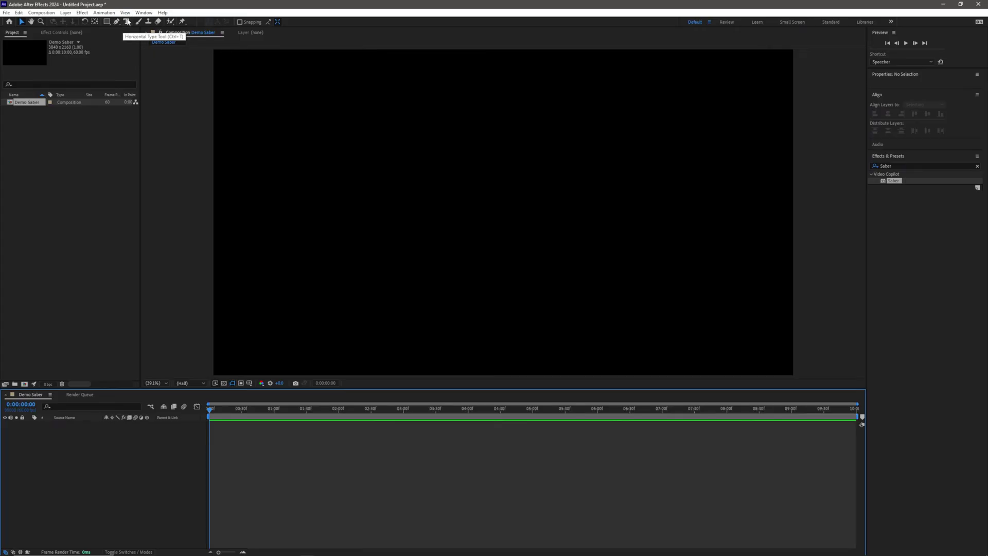
Step: Draw a paragraph text box across the composition, type SUBSCRIBE, and select all of it
{"action": "left_click", "coordinate": [127, 21]}
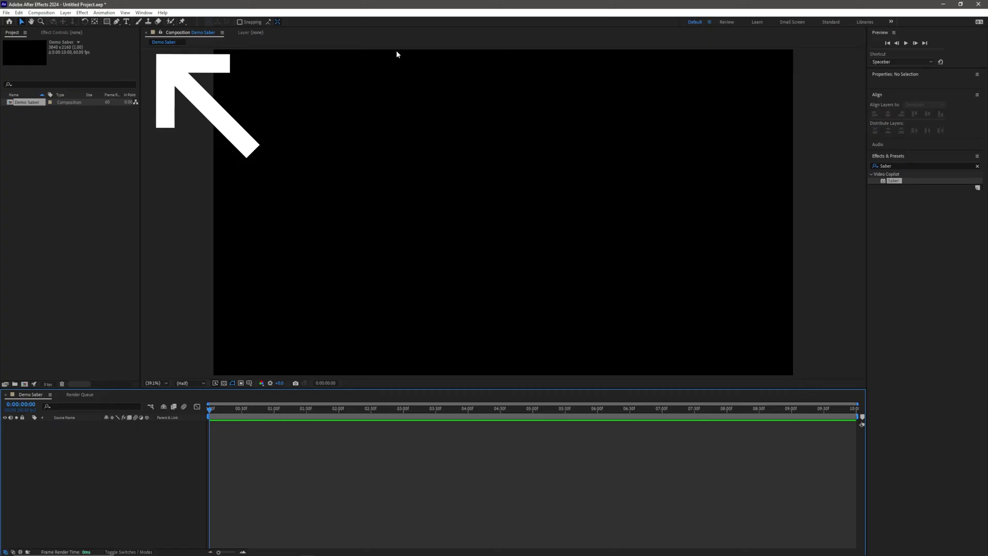
{"action": "left_click_drag", "start_coordinate": [264, 88], "coordinate": [745, 323]}
{"action": "type", "text": "S"}
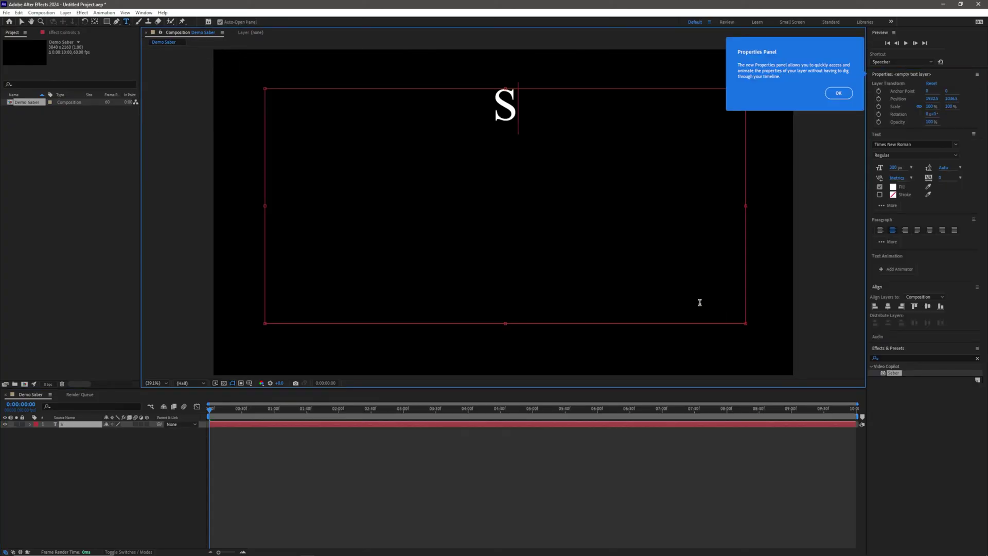
{"action": "type", "text": "UBSCRIBE"}
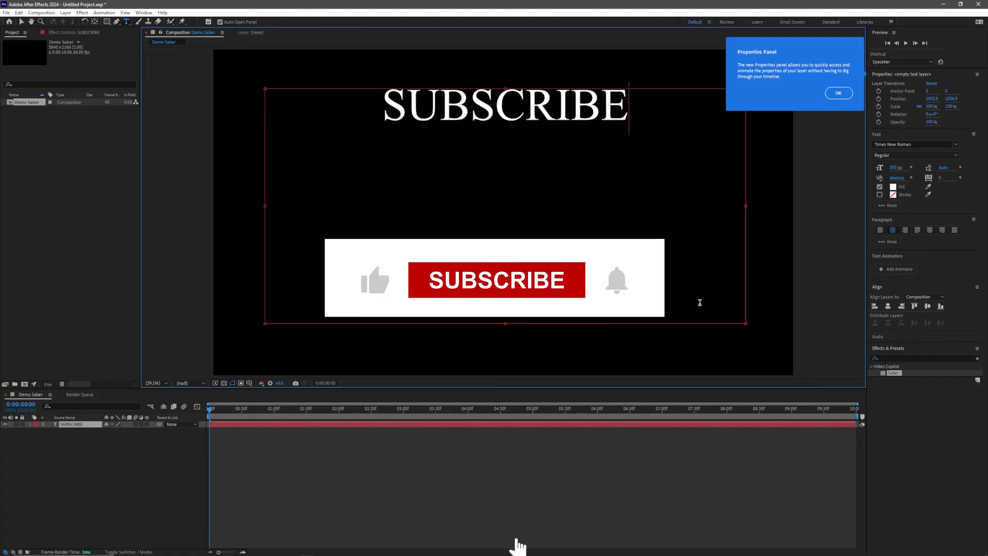
{"action": "key", "text": "ctrl+a"}
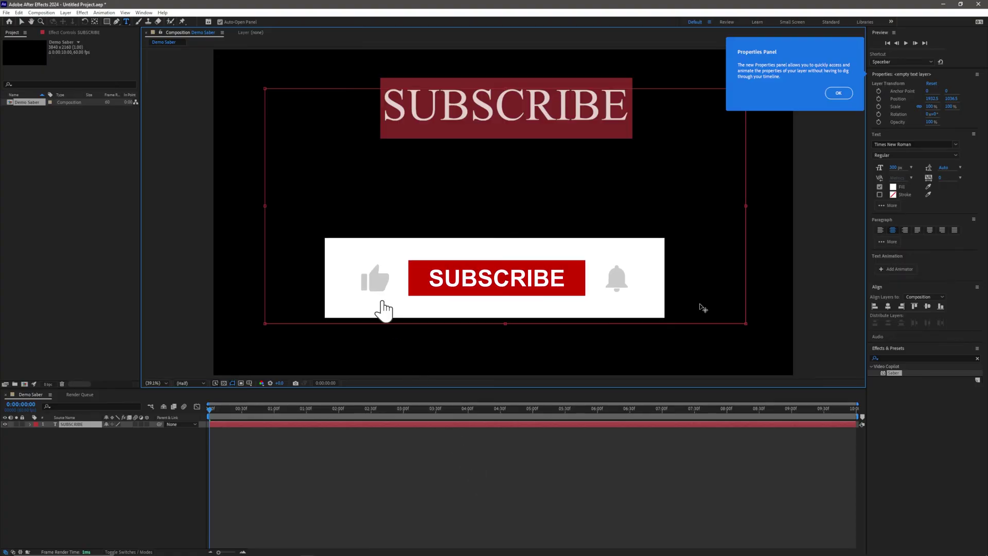
{"action": "left_click", "coordinate": [846, 95]}
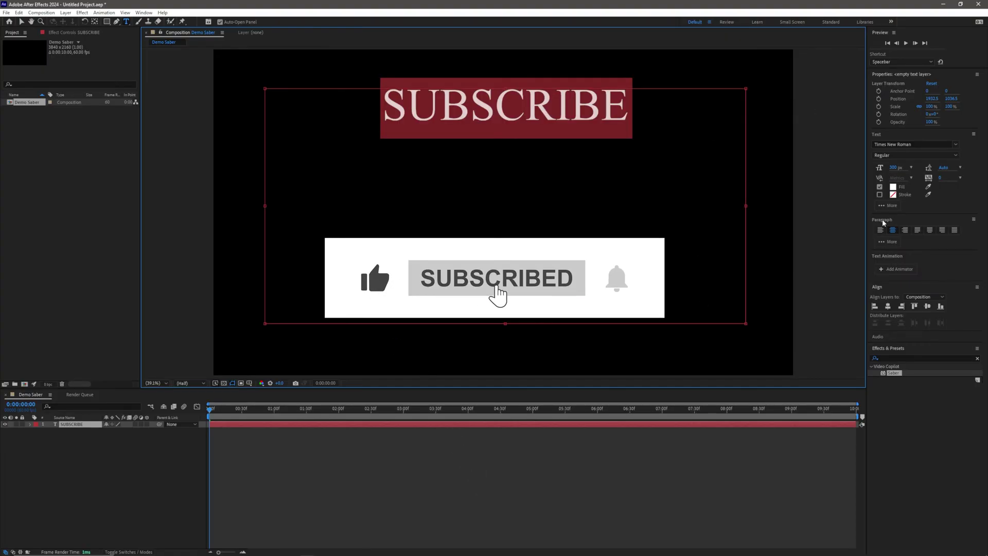
Step: Set the SUBSCRIBE text in Impact at 600 px font size
{"action": "left_click", "coordinate": [955, 146]}
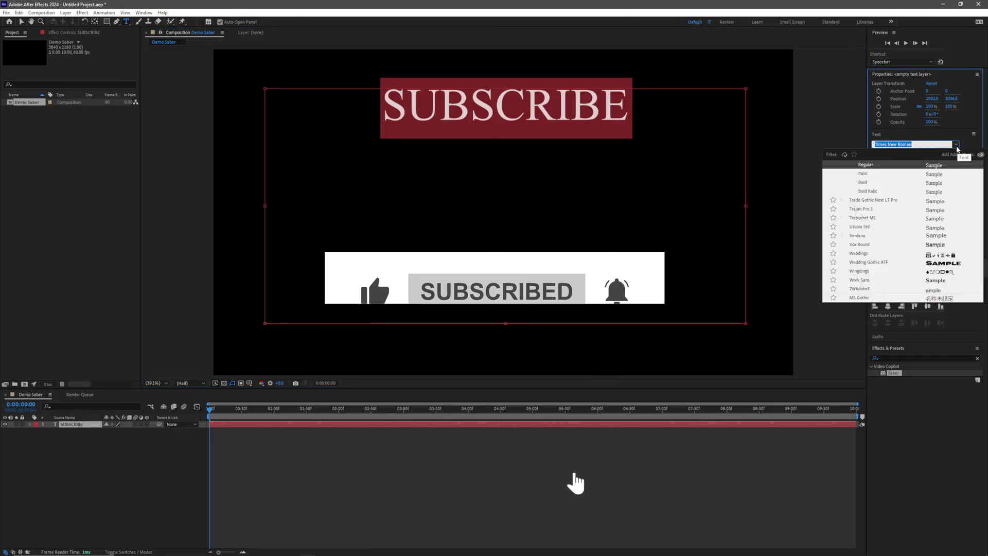
{"action": "scroll", "coordinate": [900, 215], "scroll_direction": "up", "scroll_amount": 1}
{"action": "scroll", "coordinate": [900, 215], "scroll_direction": "up", "scroll_amount": 10}
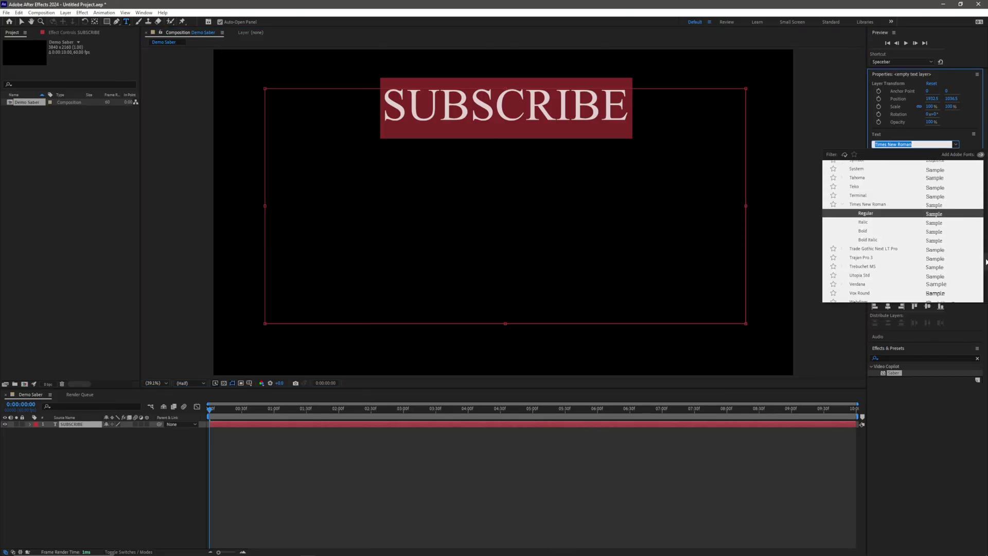
{"action": "scroll", "coordinate": [900, 215], "scroll_direction": "up", "scroll_amount": 10}
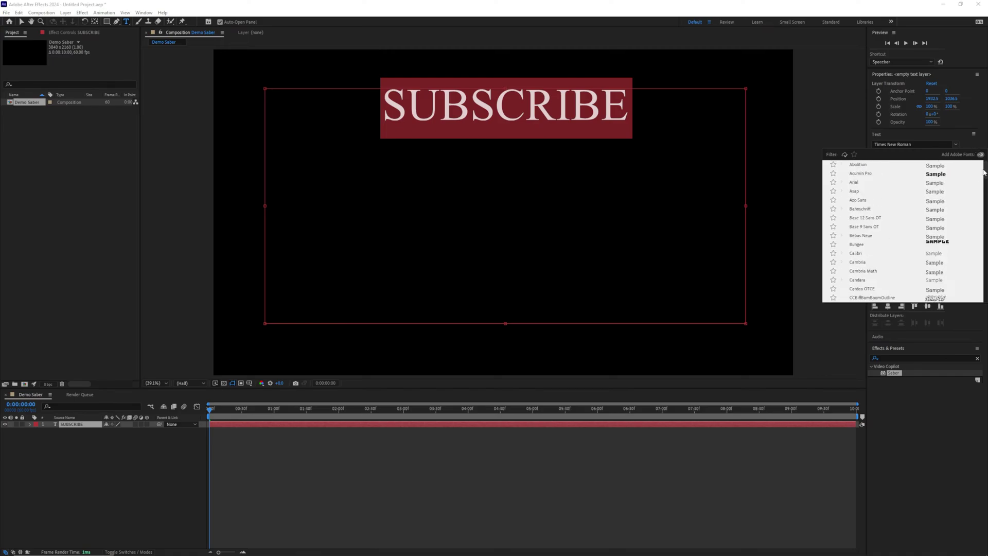
{"action": "scroll", "coordinate": [985, 175], "scroll_direction": "down", "scroll_amount": 2}
{"action": "left_click_drag", "start_coordinate": [985, 178], "coordinate": [973, 211]}
{"action": "left_click", "coordinate": [875, 220]}
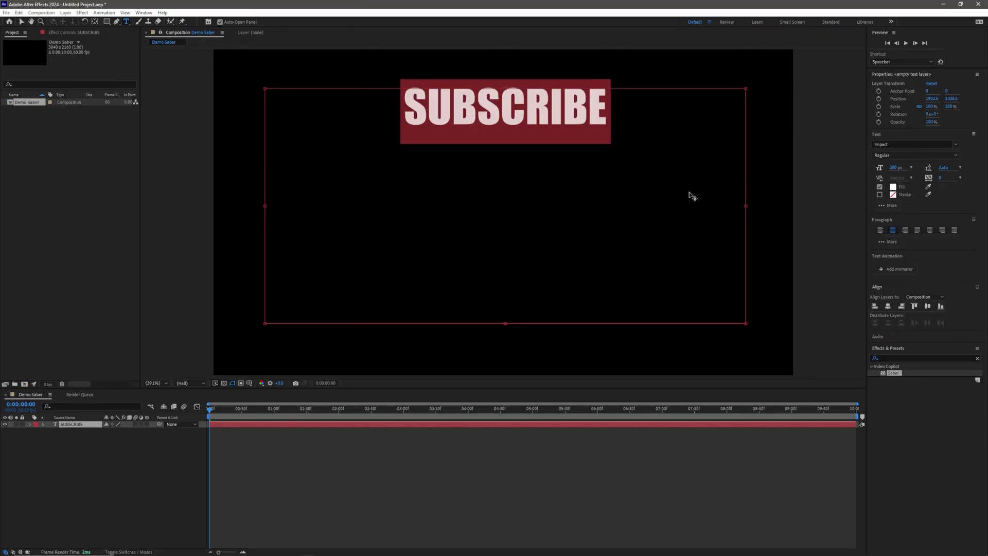
{"action": "left_click", "coordinate": [911, 168]}
{"action": "left_click", "coordinate": [895, 167]}
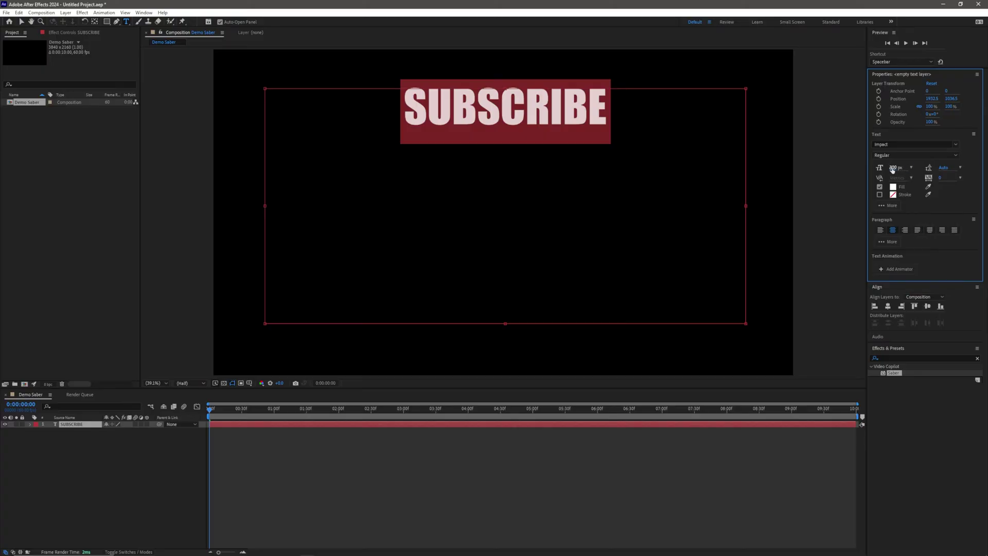
{"action": "type", "text": "600"}
{"action": "key", "text": "Return"}
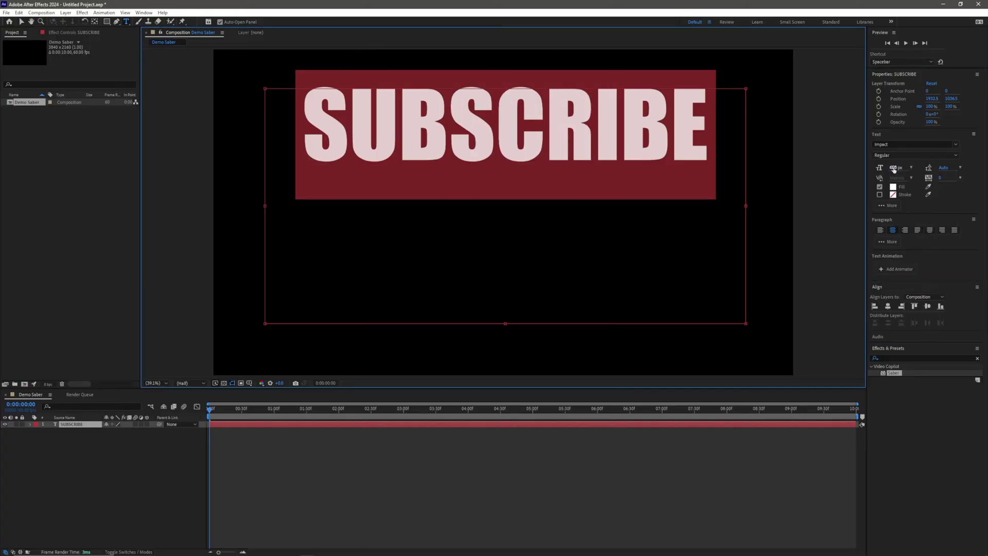
Step: Shrink the text box to fit the word and nudge SUBSCRIBE slightly up and left
{"action": "left_click_drag", "start_coordinate": [501, 324], "coordinate": [505, 206]}
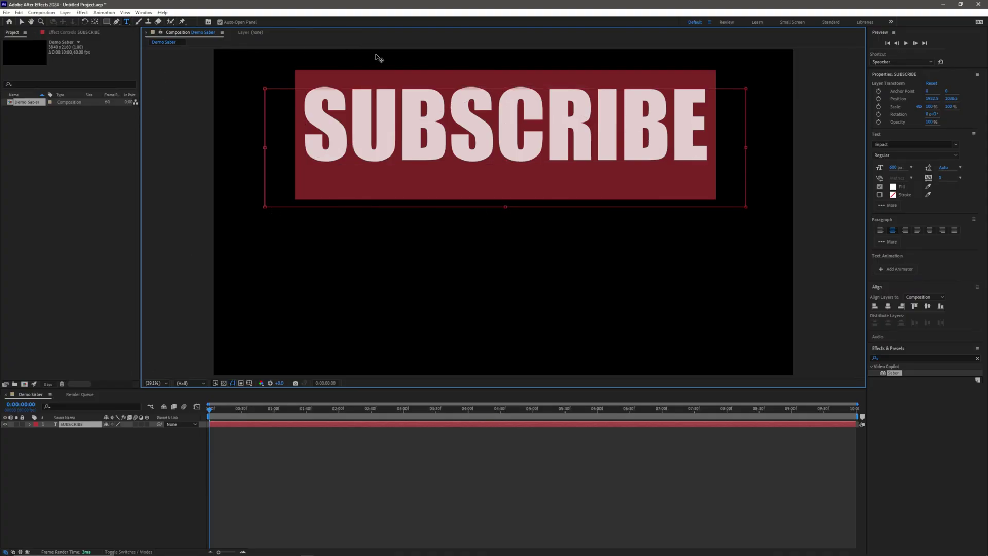
{"action": "type", "text": "V"}
{"action": "key", "text": "ctrl+z"}
{"action": "left_click_drag", "start_coordinate": [337, 256], "coordinate": [334, 249]}
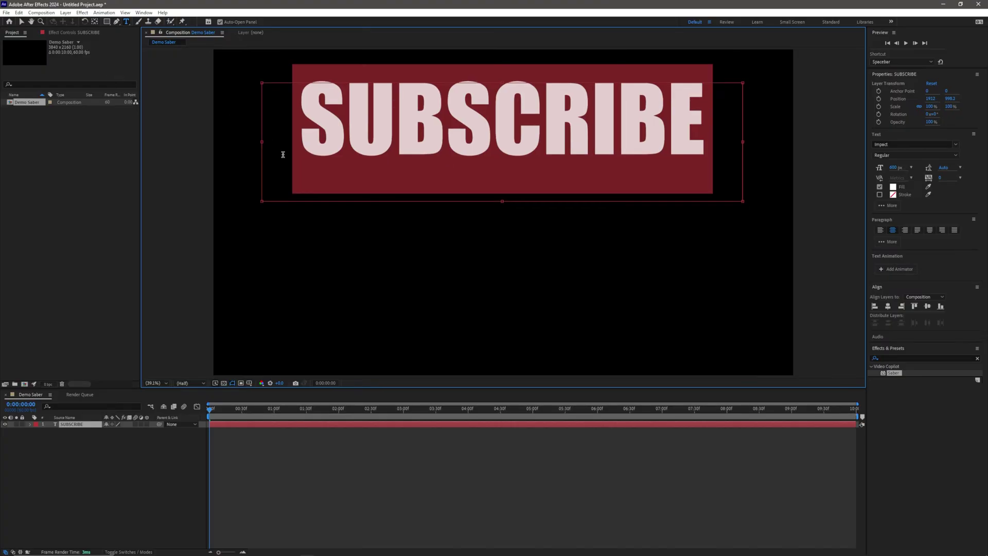
Step: Select the SUBSCRIBE layer, align it to horizontal and vertical center, then deselect it
{"action": "left_click", "coordinate": [21, 25]}
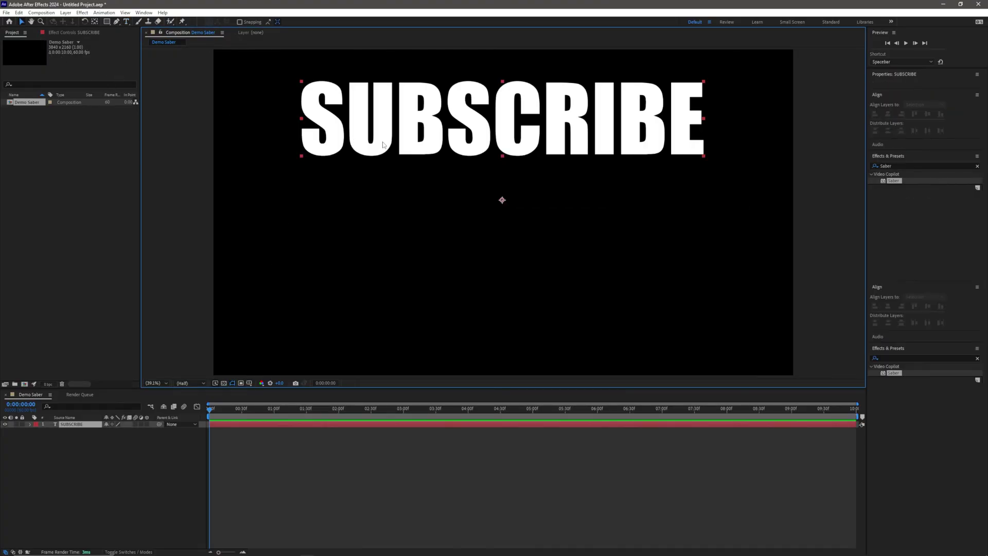
{"action": "left_click", "coordinate": [488, 136]}
{"action": "left_click_drag", "start_coordinate": [485, 197], "coordinate": [485, 216]}
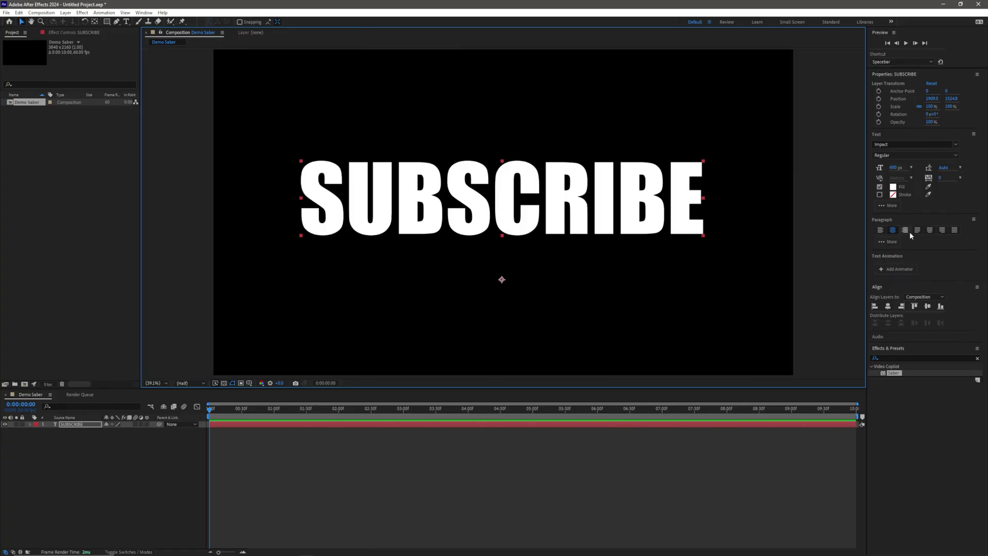
{"action": "left_click", "coordinate": [888, 306]}
{"action": "left_click", "coordinate": [927, 306]}
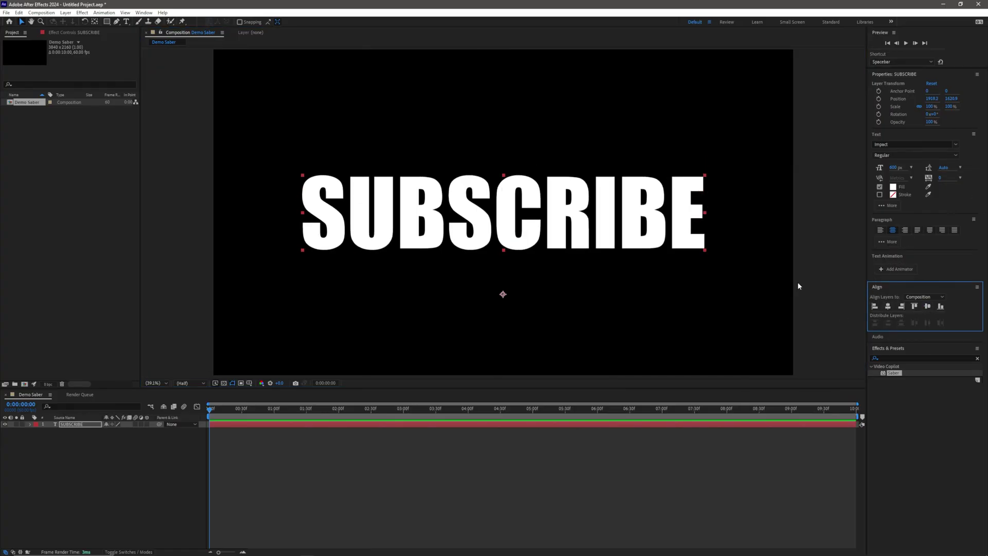
{"action": "left_click", "coordinate": [683, 335]}
{"action": "left_click", "coordinate": [467, 465]}
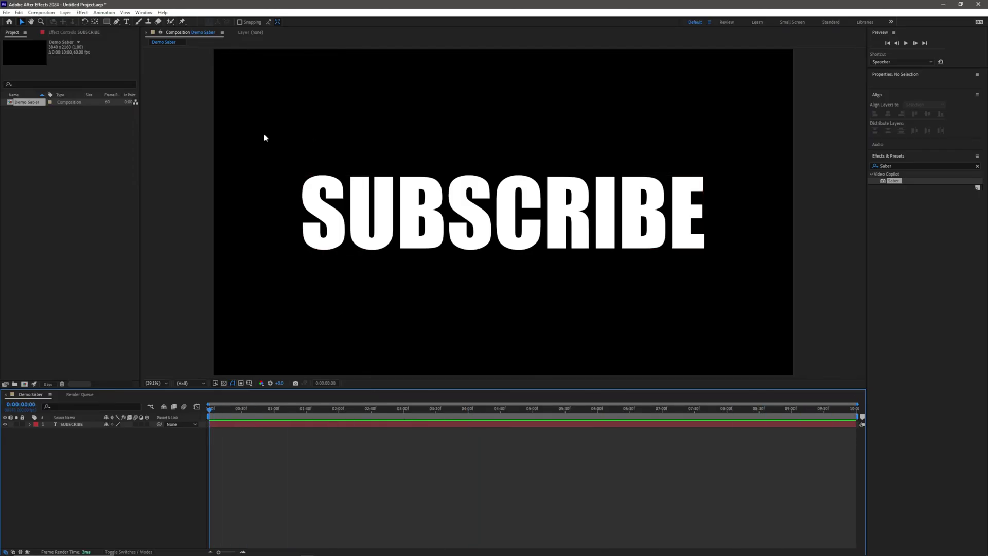
{"action": "left_click", "coordinate": [374, 111]}
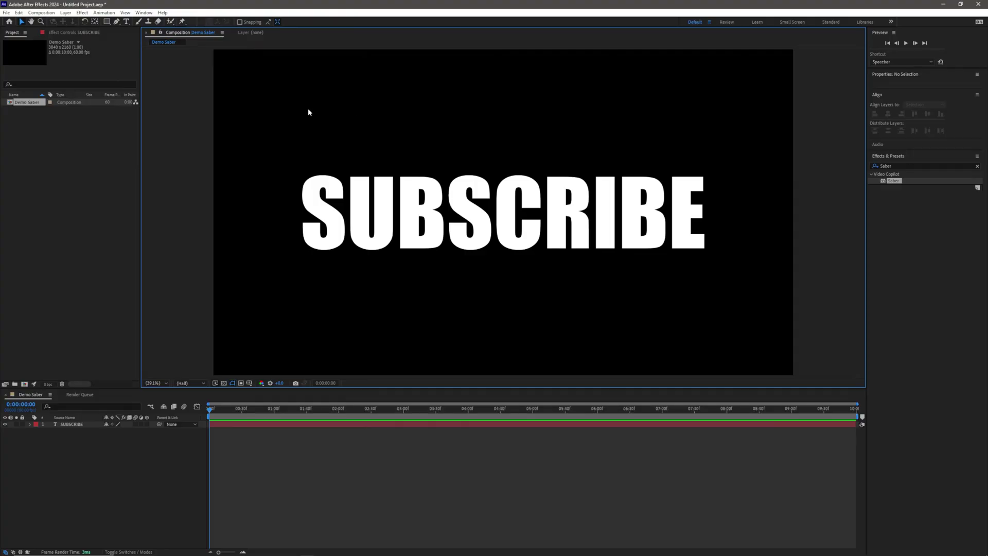
Step: Add a comp-size 3840×2160 solid named 'Saber Solid' via Layer > New > Solid
{"action": "left_click", "coordinate": [65, 14]}
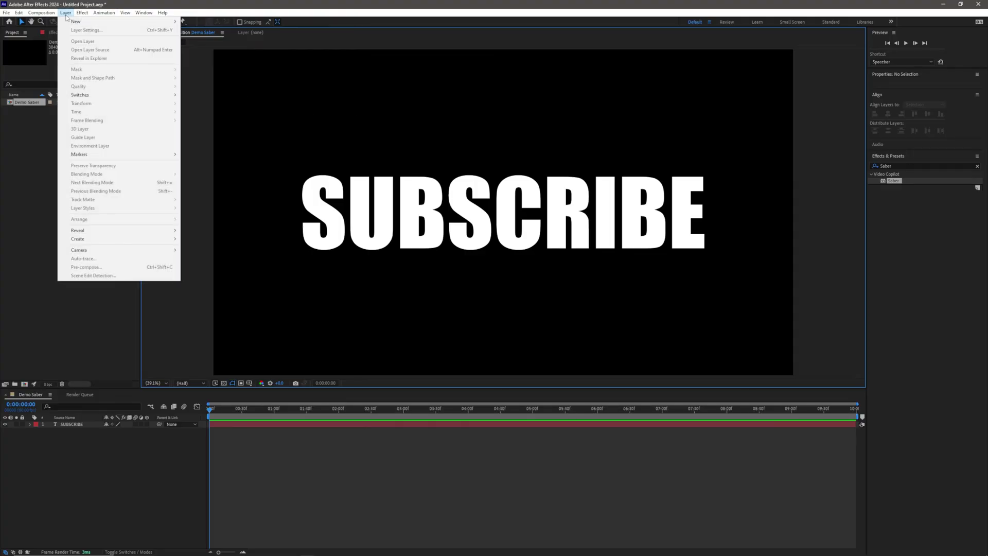
{"action": "mouse_move", "coordinate": [77, 22]}
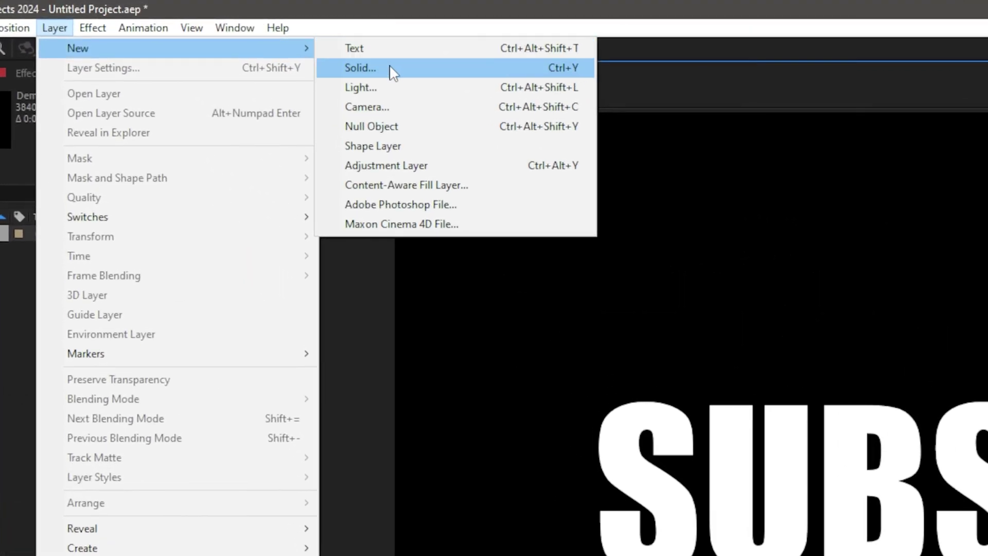
{"action": "left_click", "coordinate": [391, 67]}
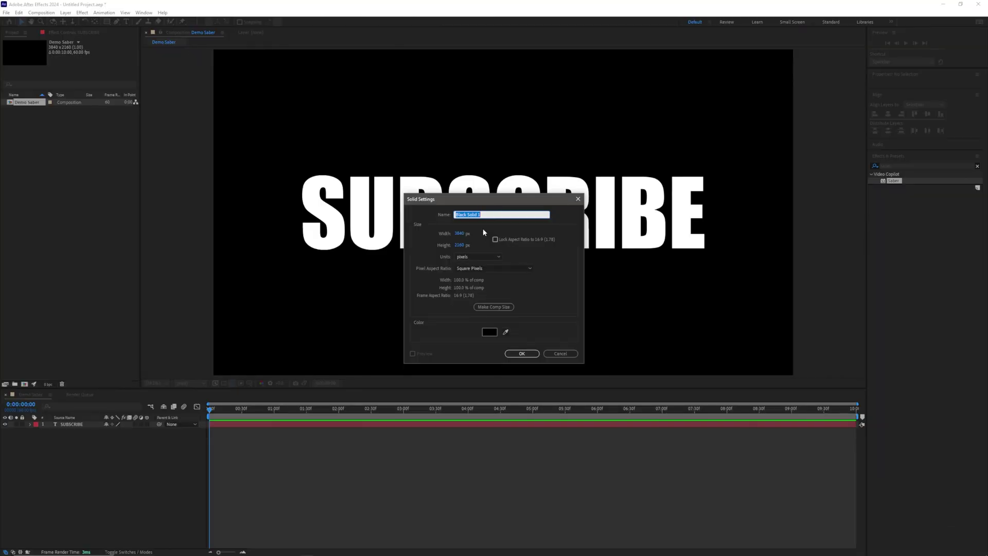
{"action": "type", "text": "Saber"}
{"action": "left_click", "coordinate": [522, 354]}
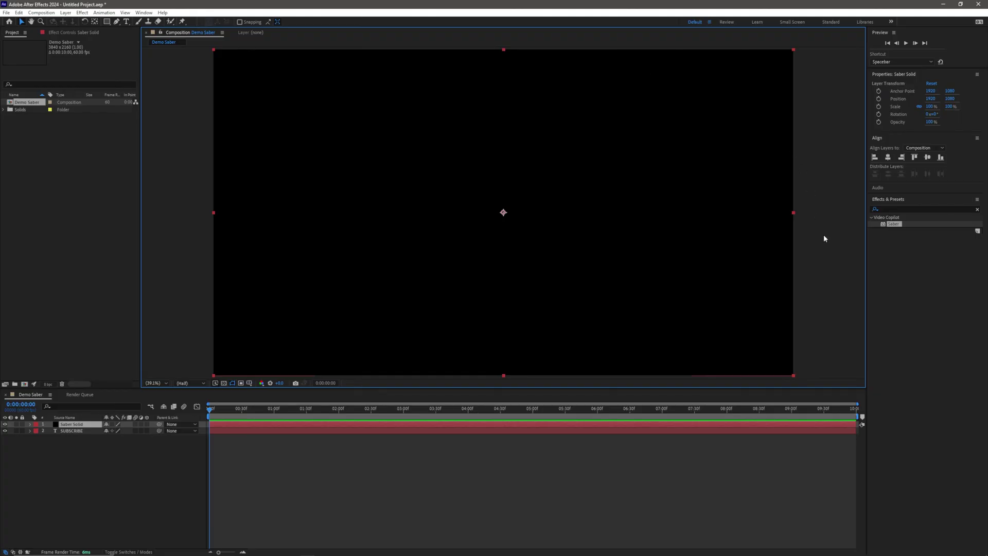
Step: Search Effects & Presets for 'Saber' and apply Video Copilot Saber to Saber Solid
{"action": "left_click", "coordinate": [907, 206]}
{"action": "key", "text": "BackSpace"}
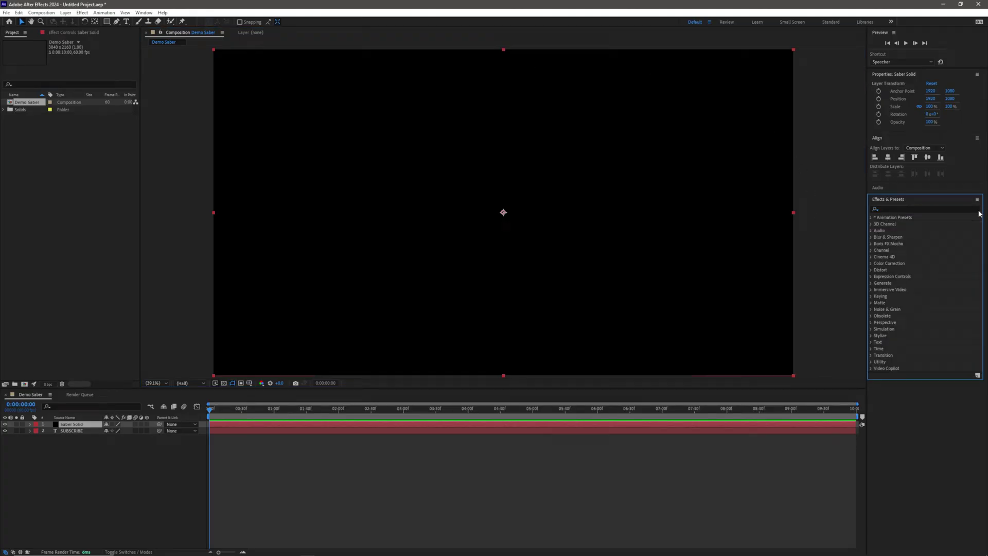
{"action": "left_click", "coordinate": [718, 193]}
{"action": "type", "text": "S"}
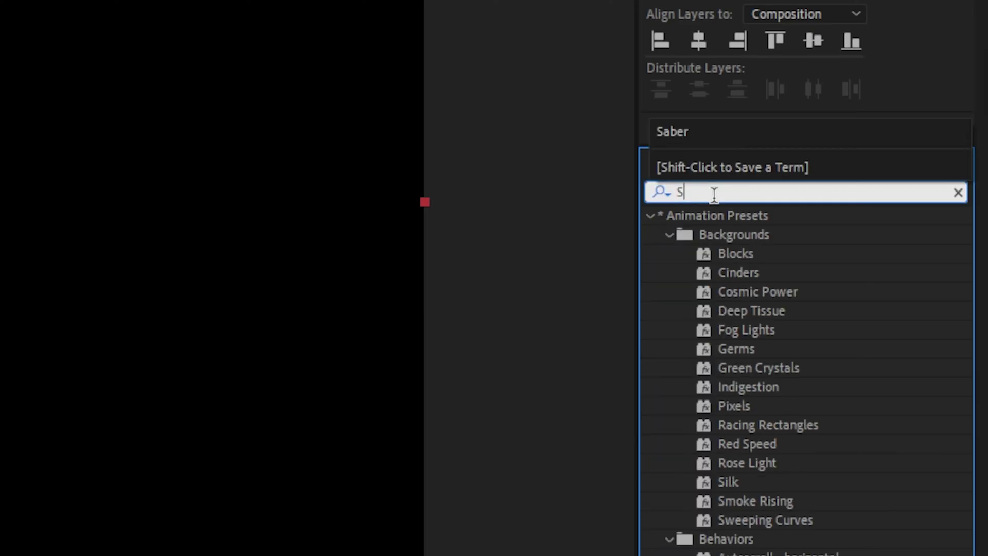
{"action": "type", "text": "aber"}
{"action": "double_click", "coordinate": [692, 236]}
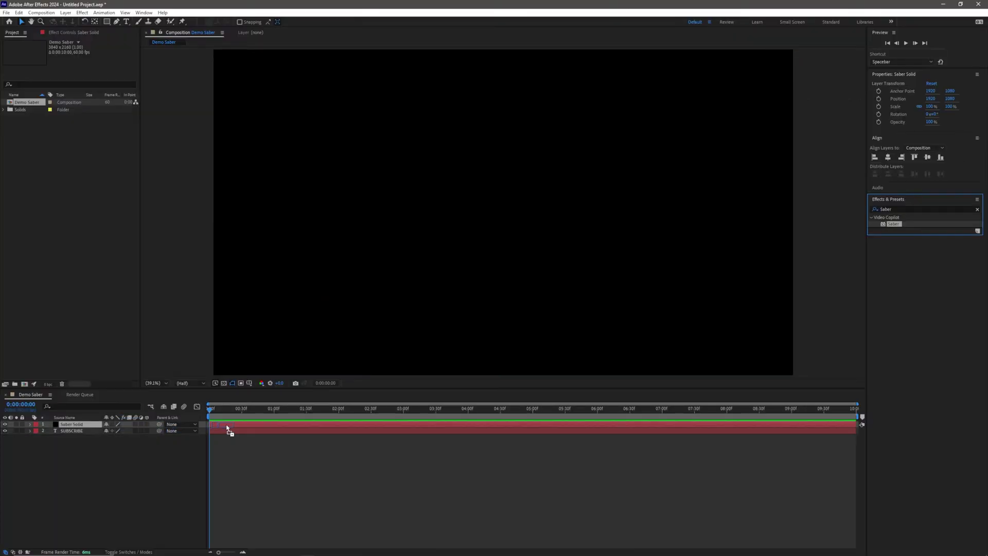
{"action": "left_click", "coordinate": [77, 425]}
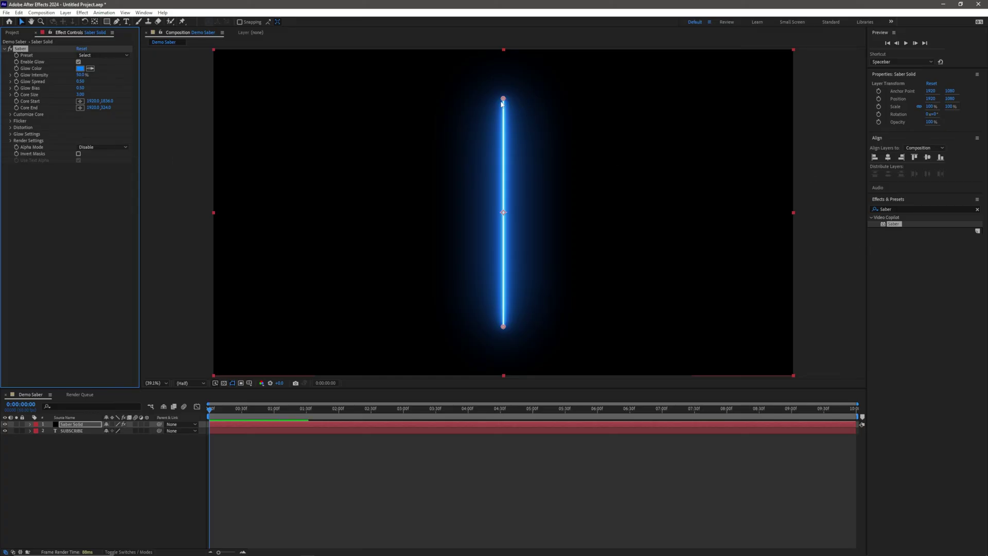
{"action": "left_click_drag", "start_coordinate": [502, 104], "coordinate": [519, 148]}
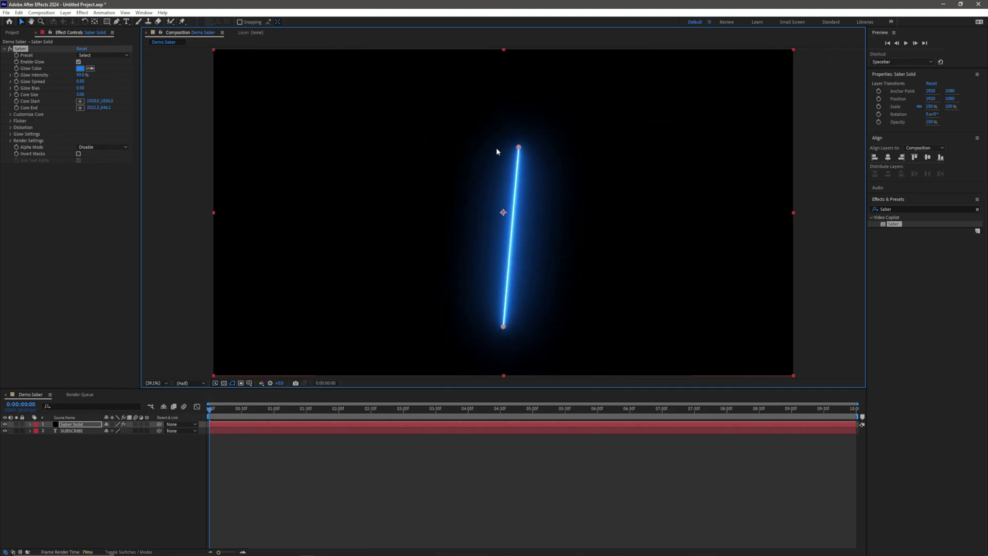
{"action": "key", "text": "ctrl+z"}
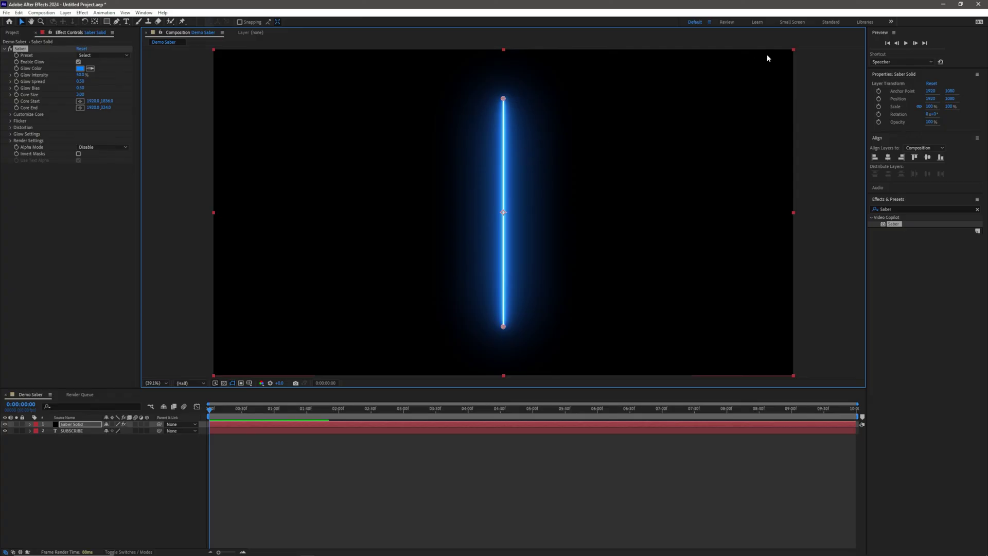
{"action": "left_click_drag", "start_coordinate": [793, 50], "coordinate": [546, 153]}
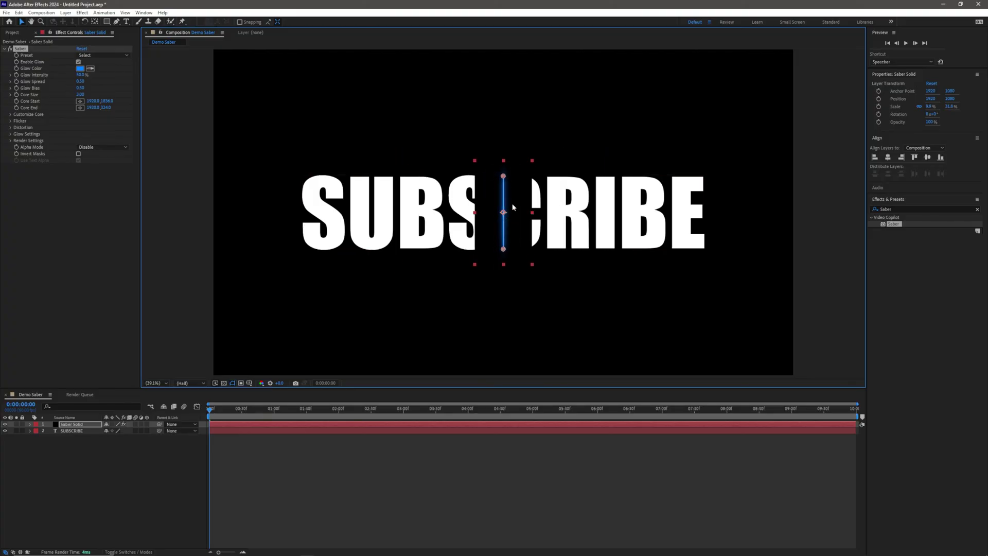
{"action": "key", "text": "ctrl+z"}
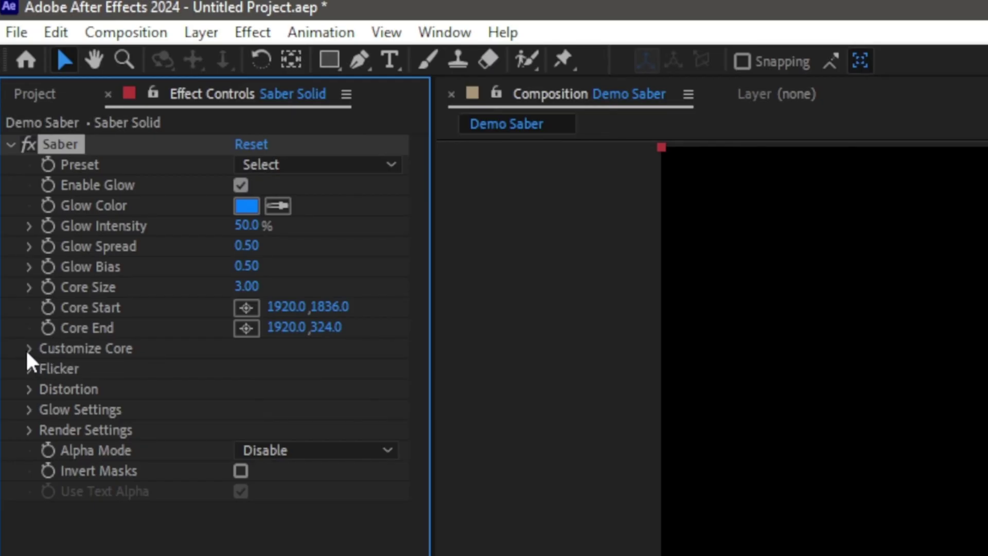
Step: Expand Customize Core and set the saber's Core Type to Text Layer
{"action": "left_click", "coordinate": [28, 349]}
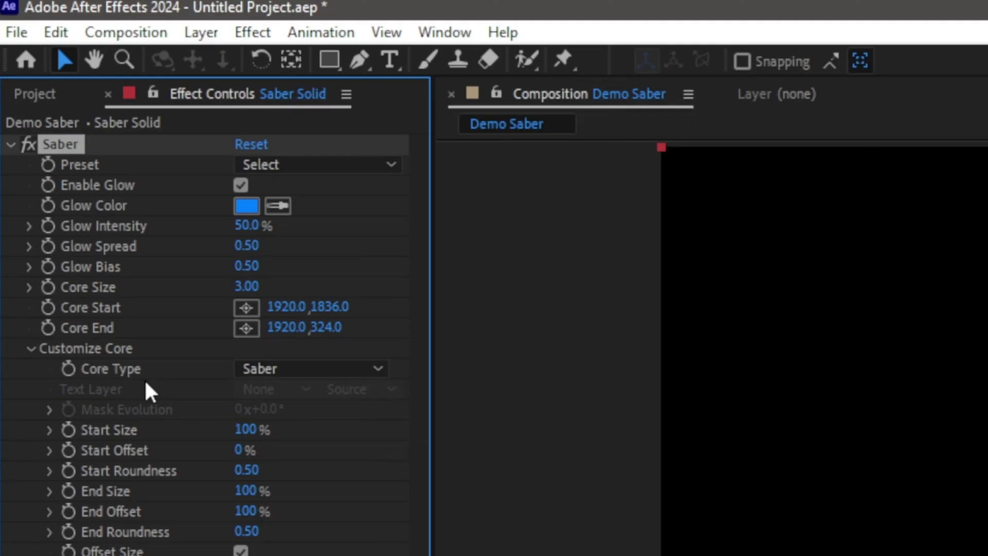
{"action": "left_click", "coordinate": [265, 367]}
{"action": "left_click", "coordinate": [301, 452]}
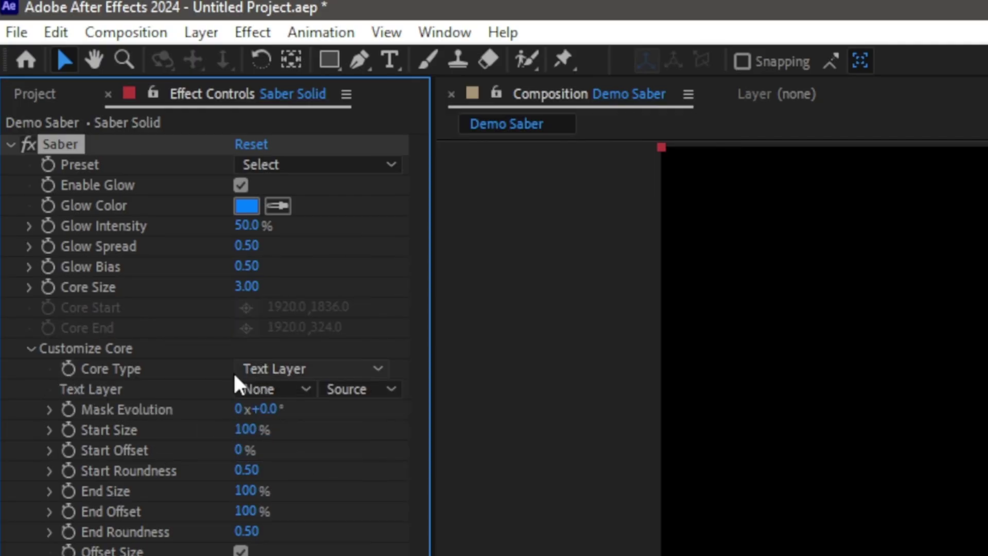
{"action": "left_click", "coordinate": [318, 374]}
{"action": "left_click", "coordinate": [63, 394]}
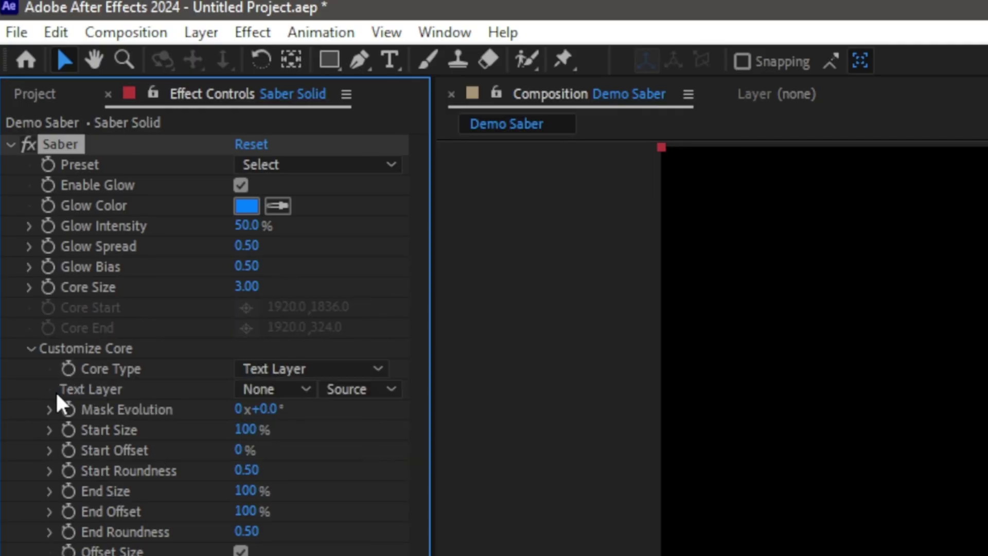
Step: Point the core at text layer '2. SUBSCRIBE', keeping the Source option
{"action": "left_click", "coordinate": [286, 394]}
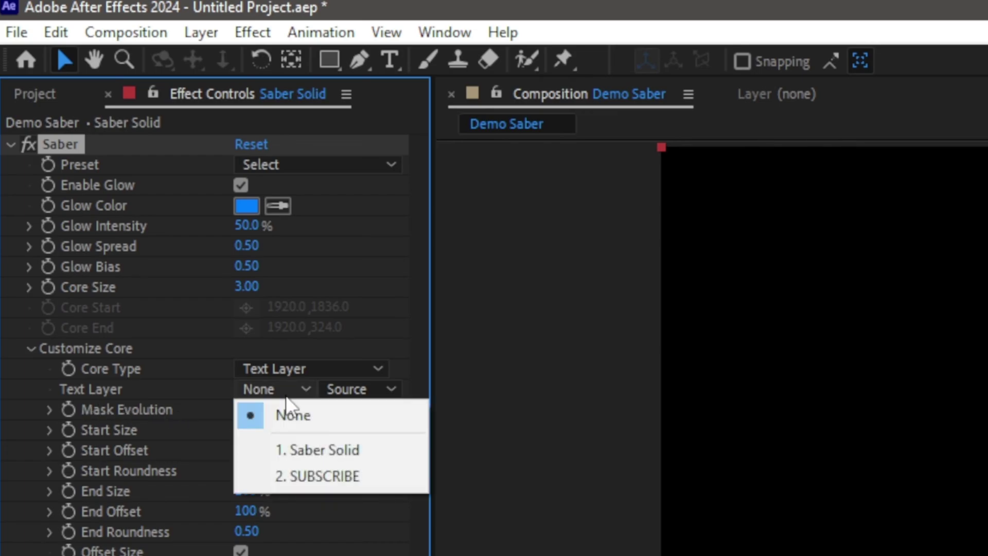
{"action": "left_click", "coordinate": [357, 478]}
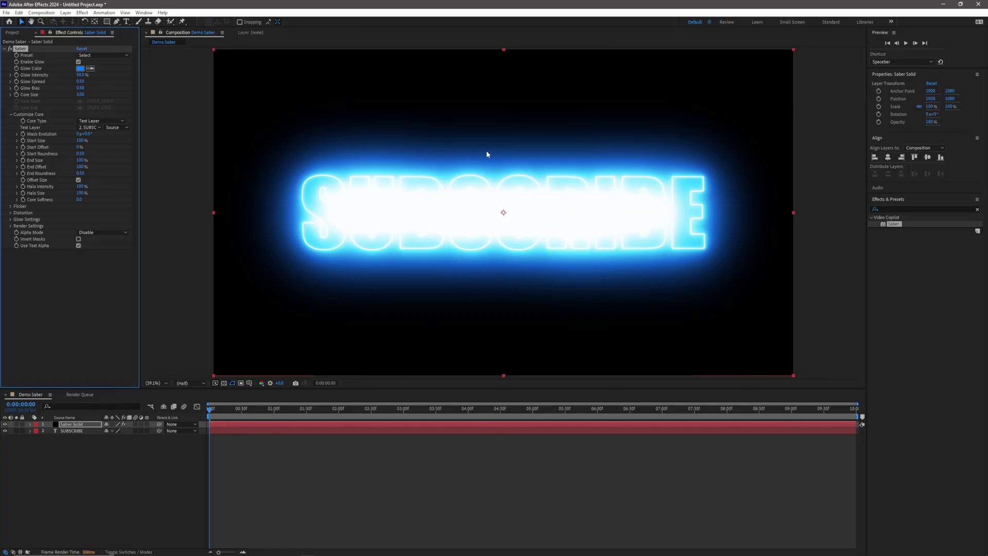
{"action": "left_click", "coordinate": [117, 129]}
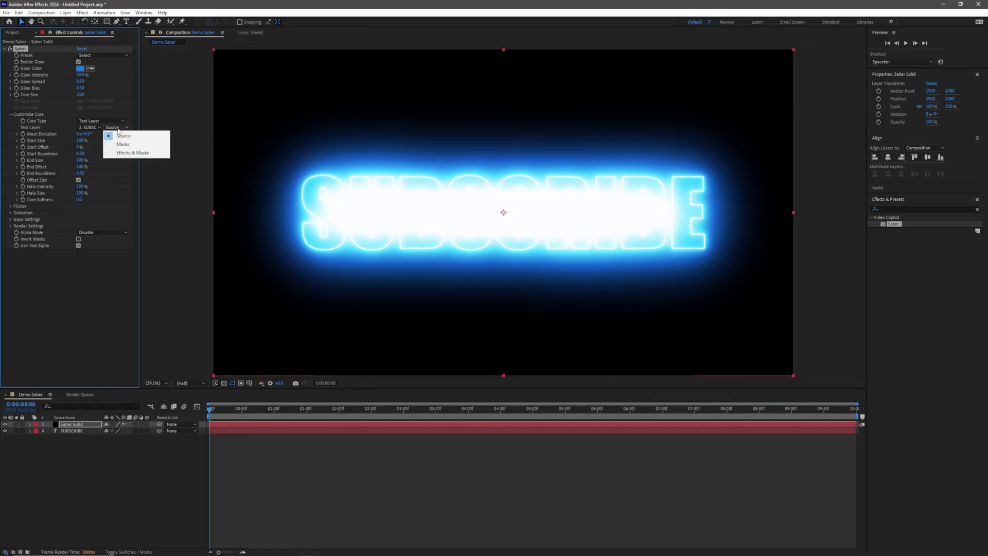
{"action": "left_click", "coordinate": [190, 122]}
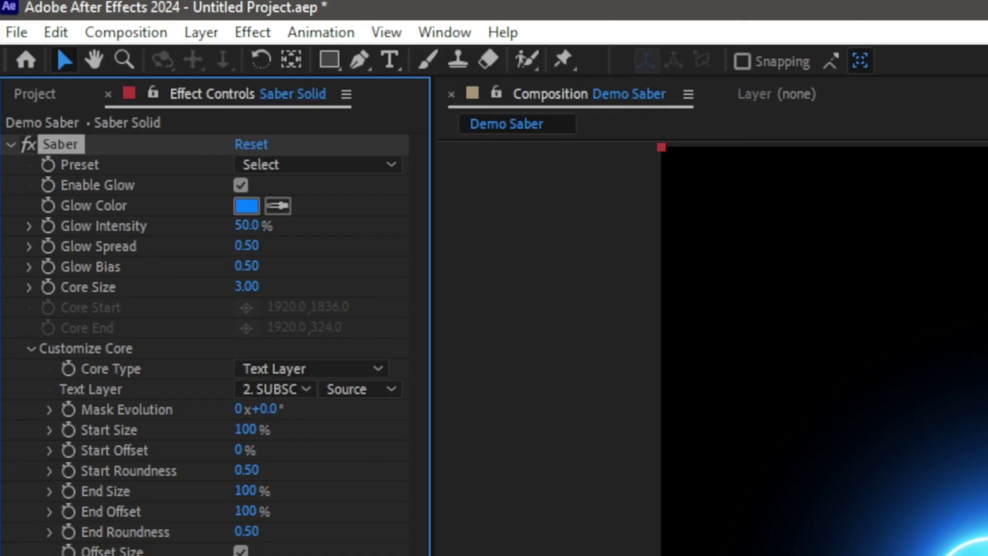
Step: Set Saber's Start Offset to 100% at the start of the timeline
{"action": "left_click", "coordinate": [239, 452]}
{"action": "type", "text": "100"}
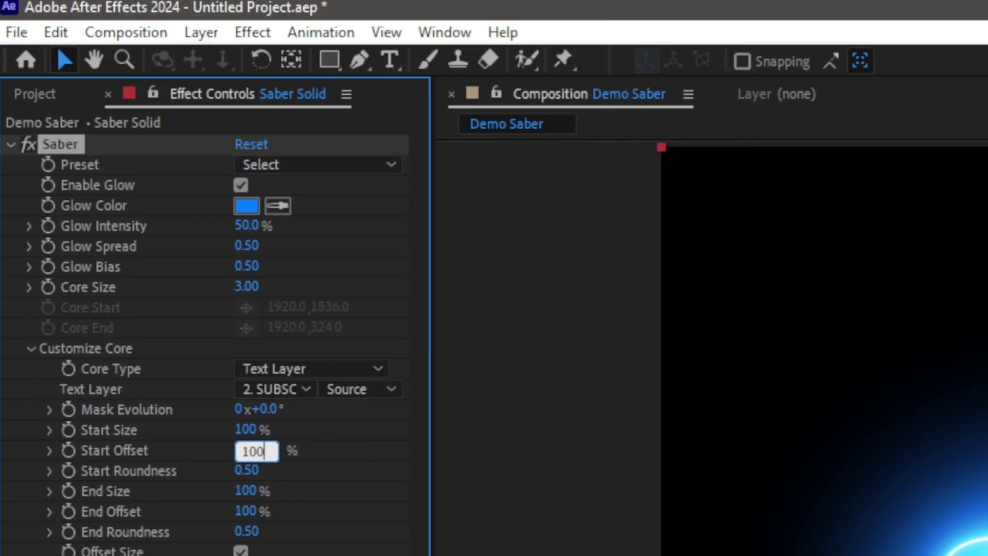
{"action": "key", "text": "Return"}
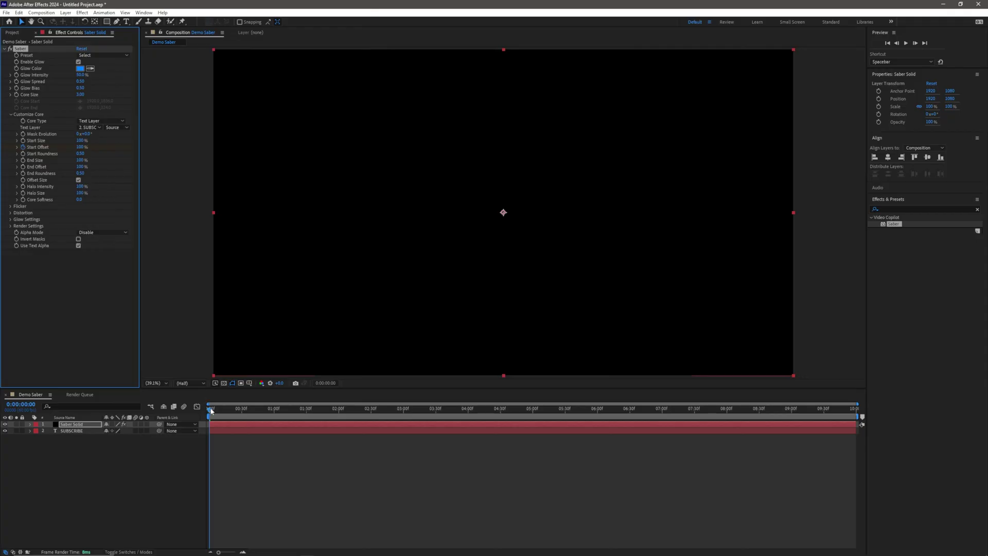
Step: At about 3:30, set Start Offset to 0% so the glow draws on
{"action": "left_click_drag", "start_coordinate": [211, 410], "coordinate": [438, 422]}
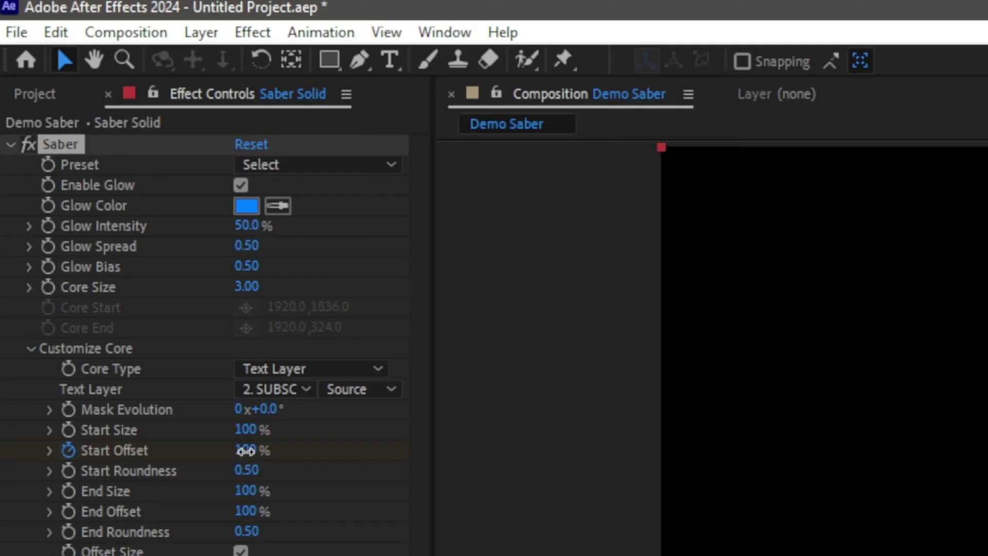
{"action": "left_click", "coordinate": [80, 147]}
{"action": "type", "text": "0"}
{"action": "key", "text": "Return"}
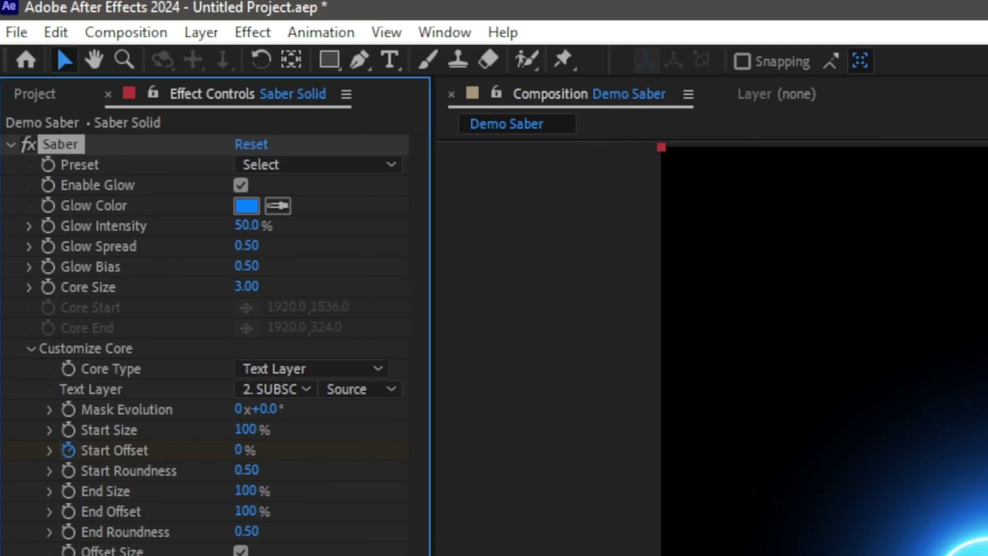
{"action": "key", "text": "ctrl+z"}
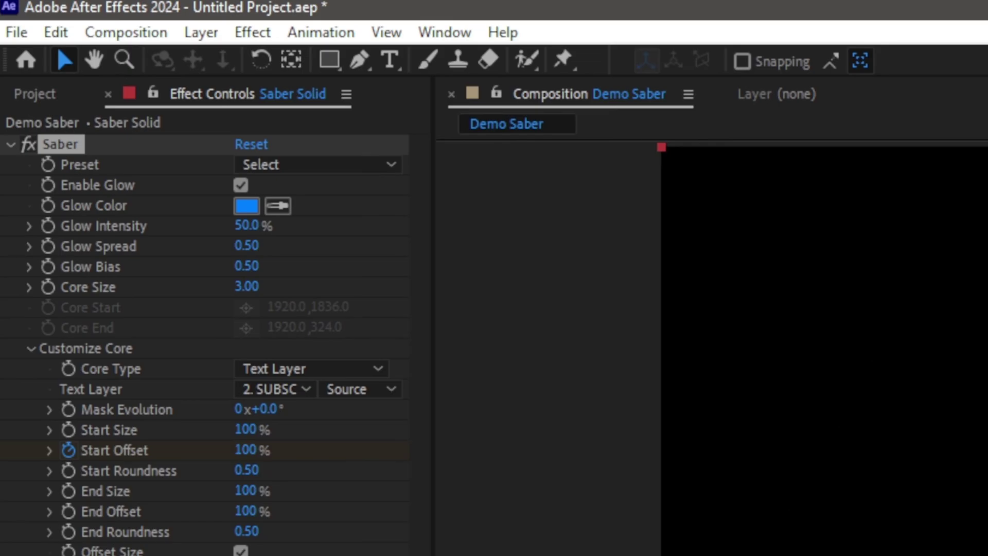
{"action": "key", "text": "ctrl+shift+z"}
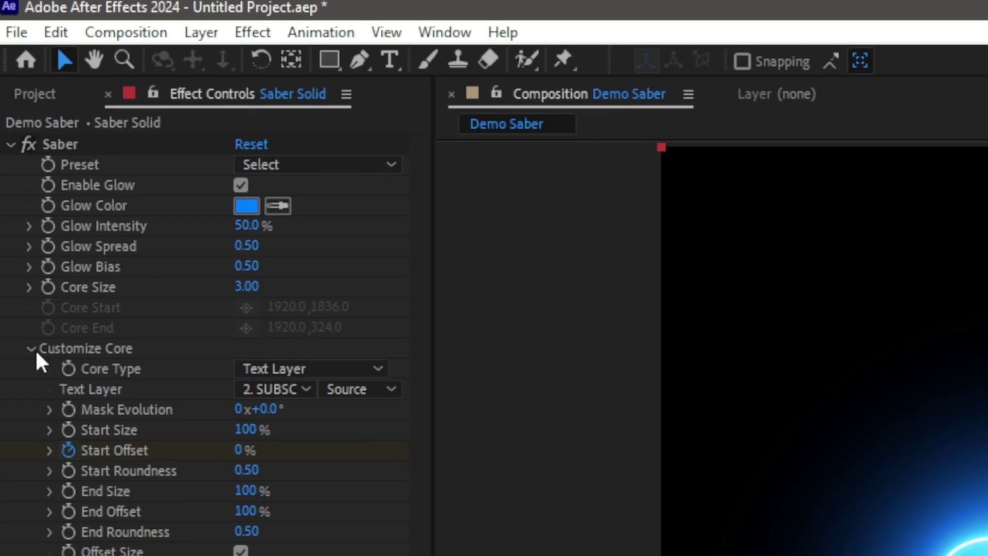
Step: Collapse Customize Core and apply the Hot Saber preset
{"action": "left_click", "coordinate": [32, 348]}
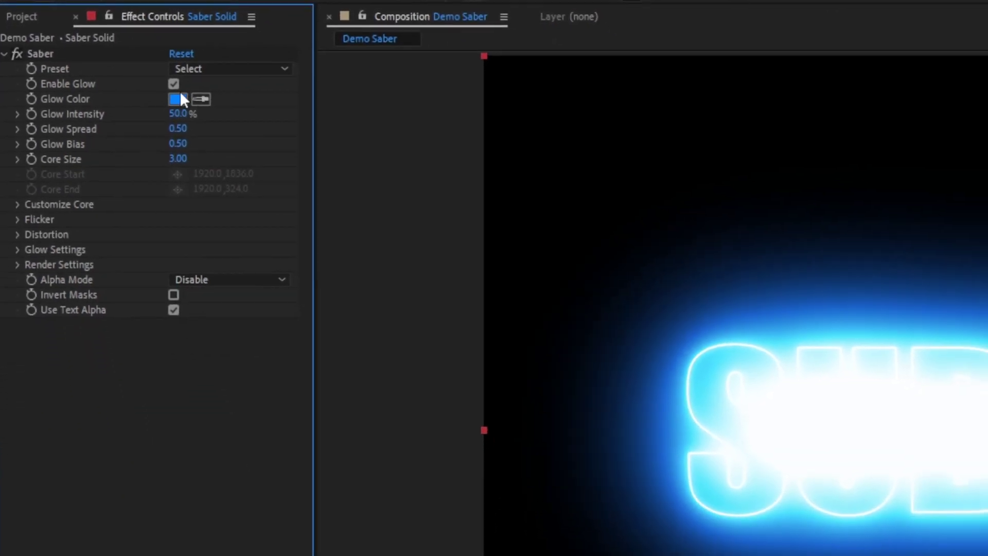
{"action": "left_click", "coordinate": [197, 69]}
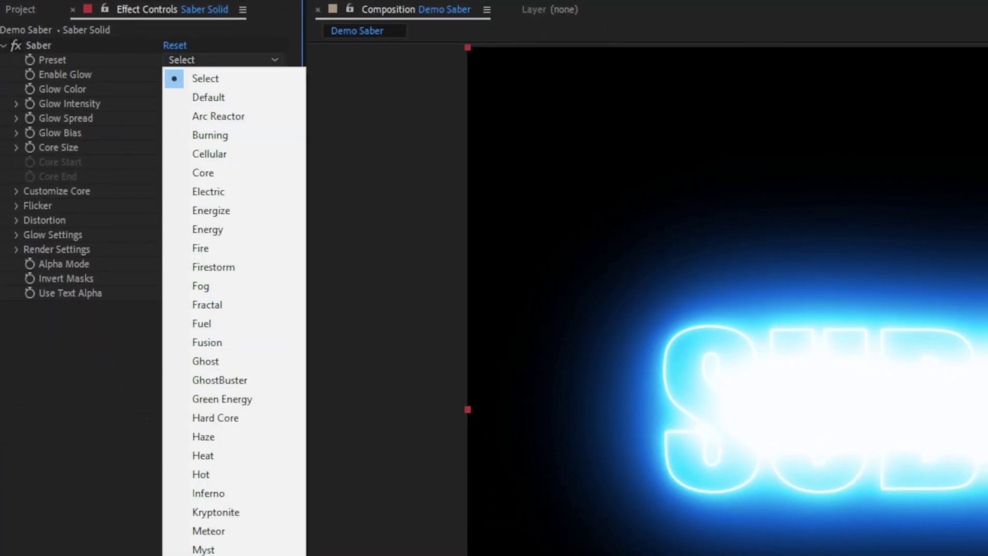
{"action": "left_click", "coordinate": [220, 474]}
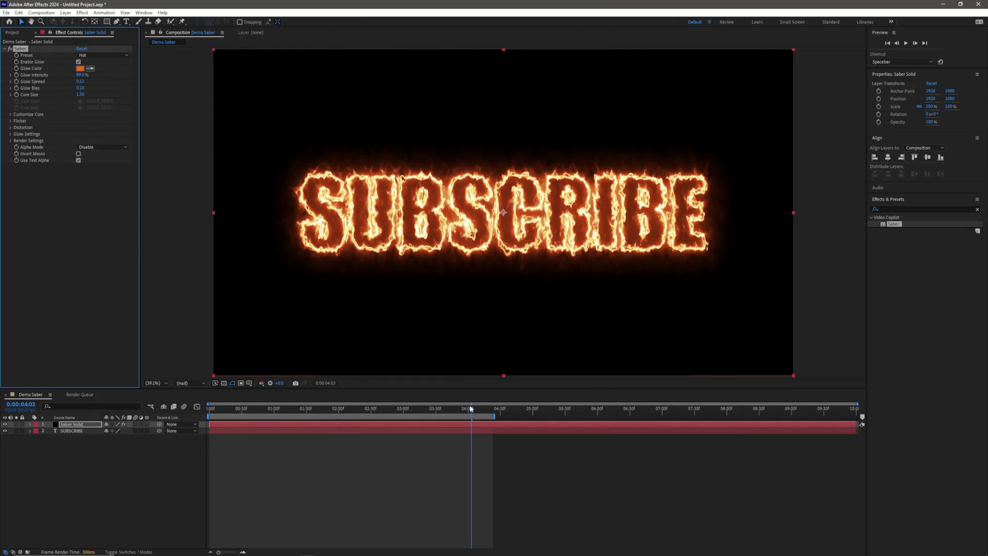
Step: Return the playhead to 0:00 and preview the animation
{"action": "left_click_drag", "start_coordinate": [470, 408], "coordinate": [187, 385]}
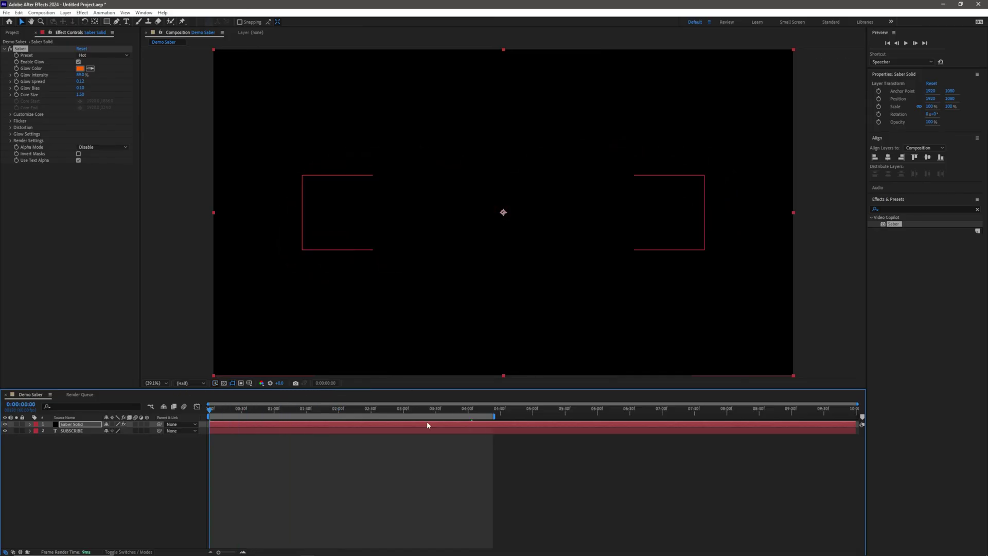
{"action": "left_click", "coordinate": [541, 456]}
{"action": "key", "text": "space"}
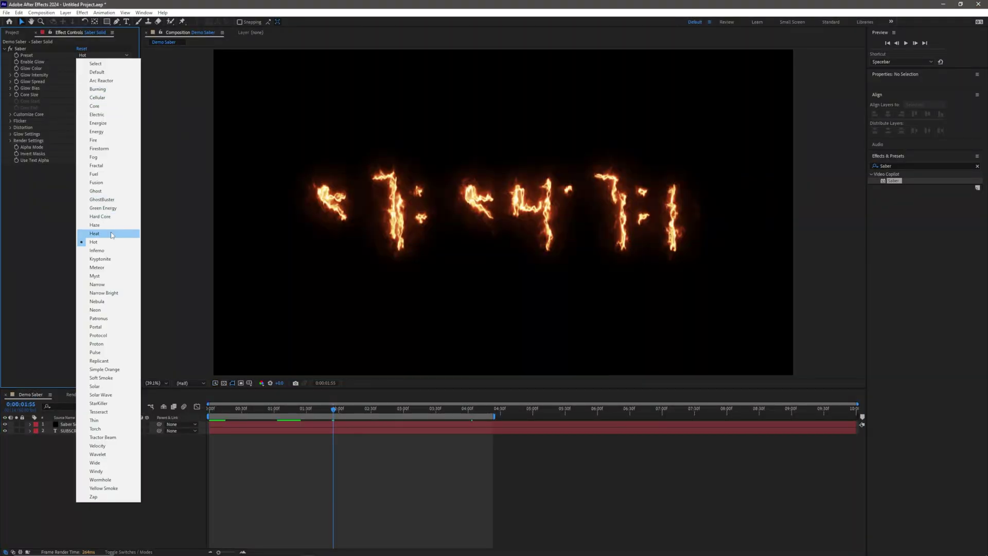
Step: Switch the saber to the Fusion preset and scrub through the animation
{"action": "left_click", "coordinate": [102, 184]}
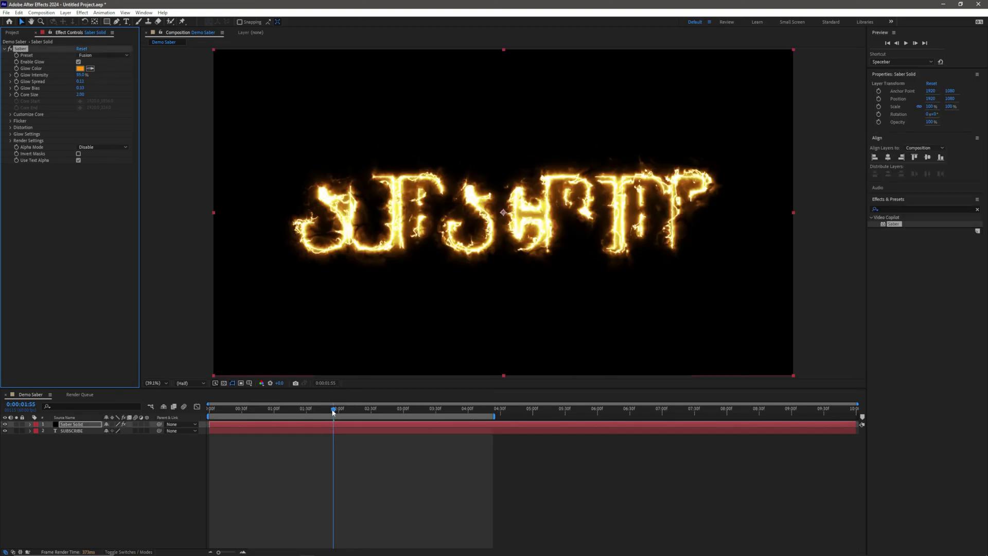
{"action": "left_click_drag", "start_coordinate": [333, 412], "coordinate": [471, 413]}
{"action": "left_click", "coordinate": [569, 475]}
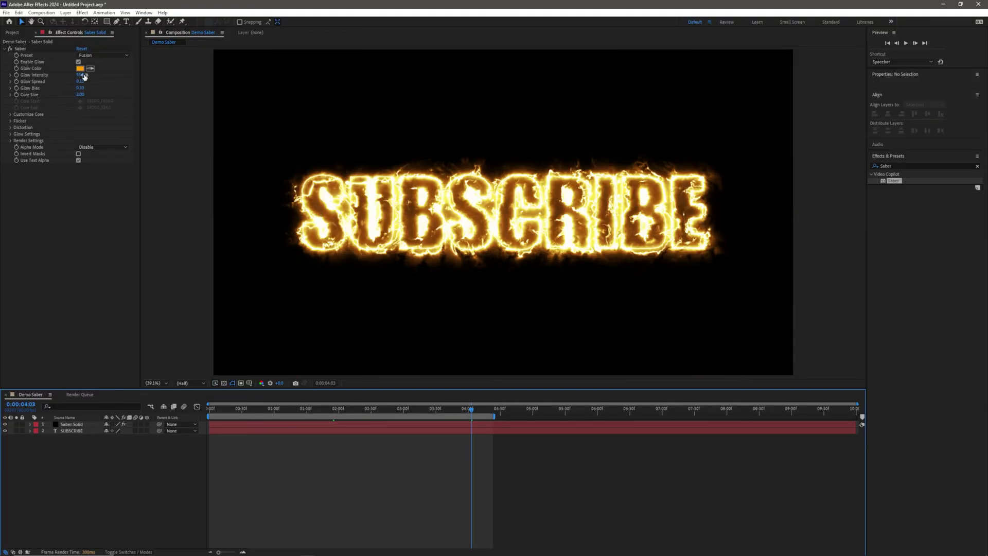
Step: Lower Glow Intensity and try Glow Spread at 0.8, then undo the last spread change
{"action": "left_click_drag", "start_coordinate": [81, 75], "coordinate": [75, 75]}
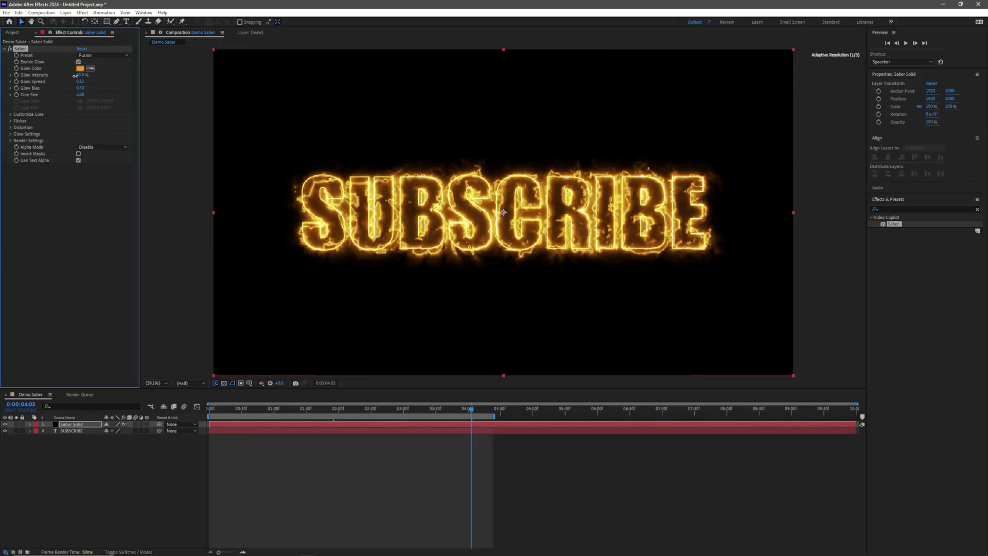
{"action": "left_click", "coordinate": [80, 81]}
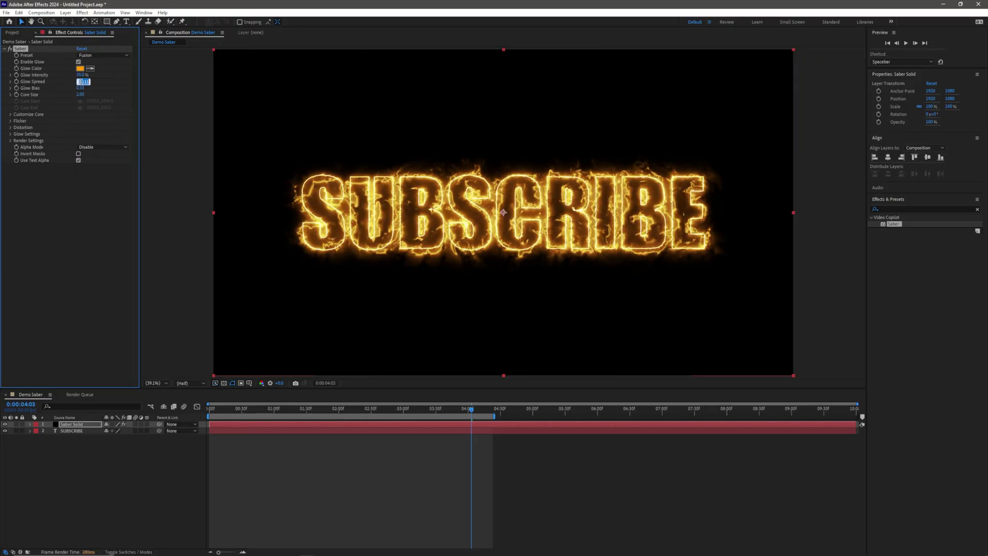
{"action": "type", "text": "0.8"}
{"action": "key", "text": "Return"}
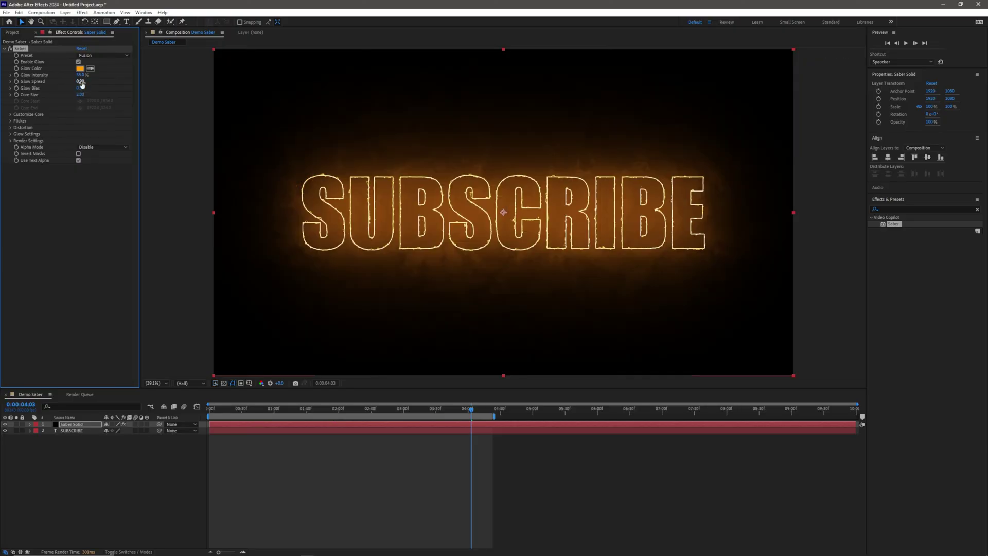
{"action": "left_click", "coordinate": [82, 82]}
{"action": "type", "text": "0."}
{"action": "key", "text": "Return"}
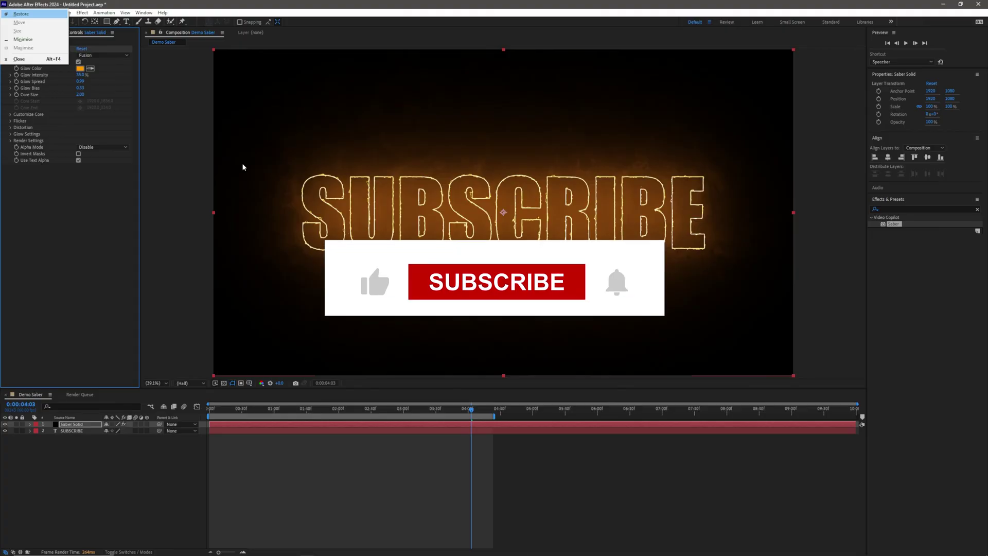
{"action": "left_click", "coordinate": [309, 483]}
{"action": "key", "text": "ctrl+z"}
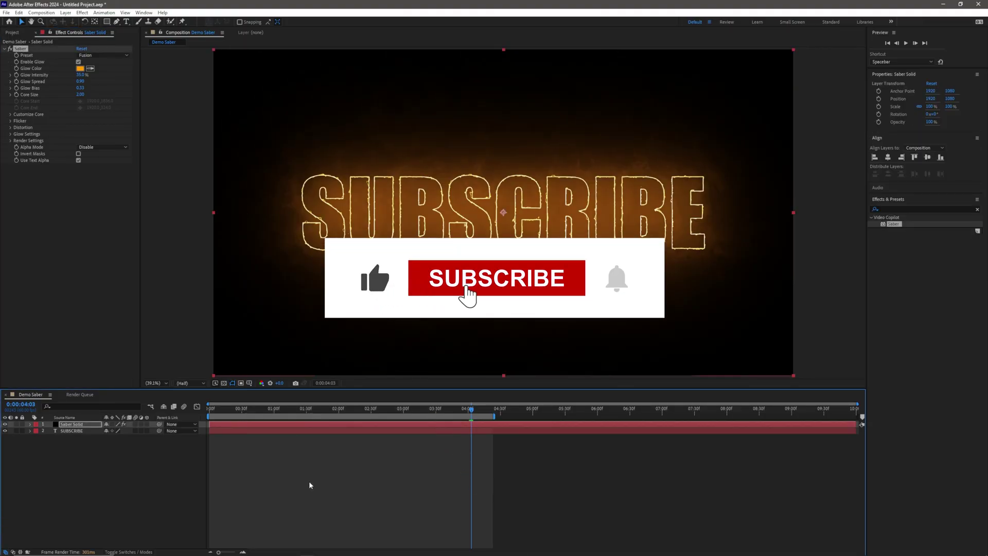
Step: Apply the Neon Saber preset and check the pink SUBSCRIBE glow at about 3:50
{"action": "left_click_drag", "start_coordinate": [328, 410], "coordinate": [303, 410]}
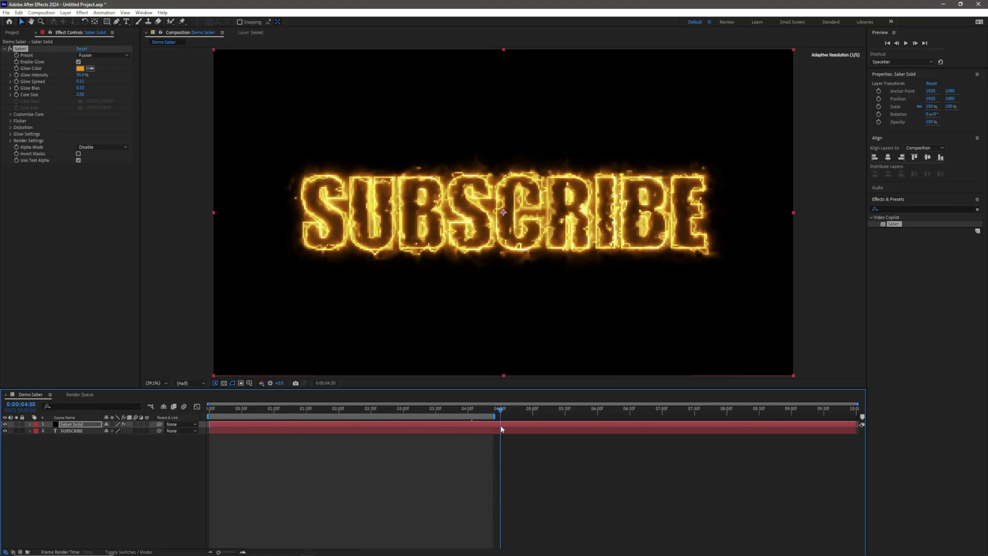
{"action": "left_click_drag", "start_coordinate": [491, 427], "coordinate": [205, 400]}
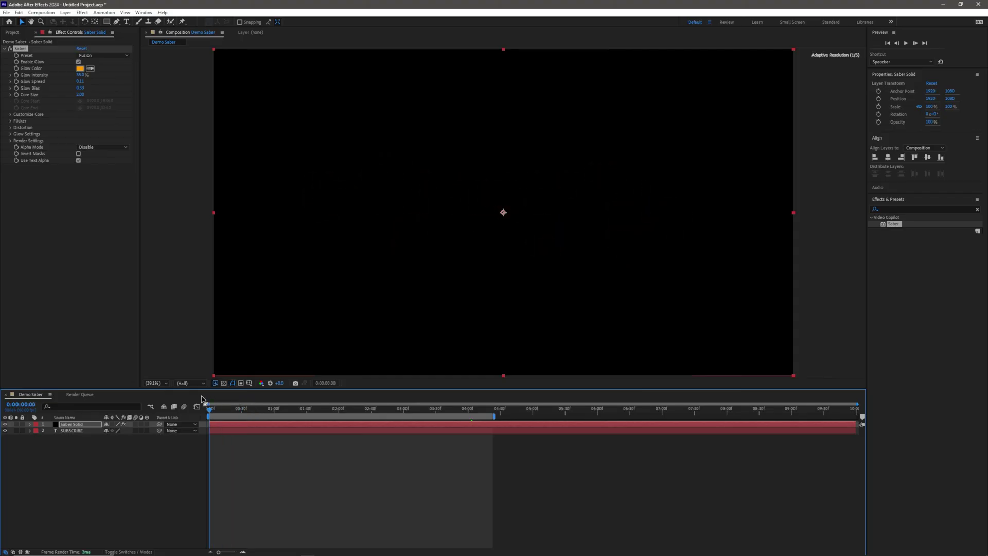
{"action": "left_click", "coordinate": [107, 55]}
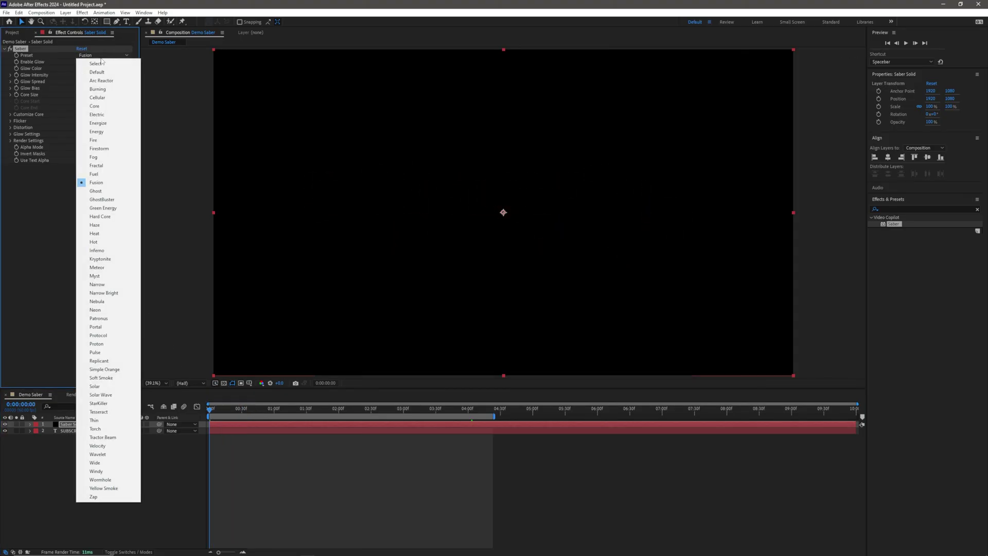
{"action": "left_click", "coordinate": [100, 309]}
{"action": "left_click_drag", "start_coordinate": [434, 410], "coordinate": [458, 431]}
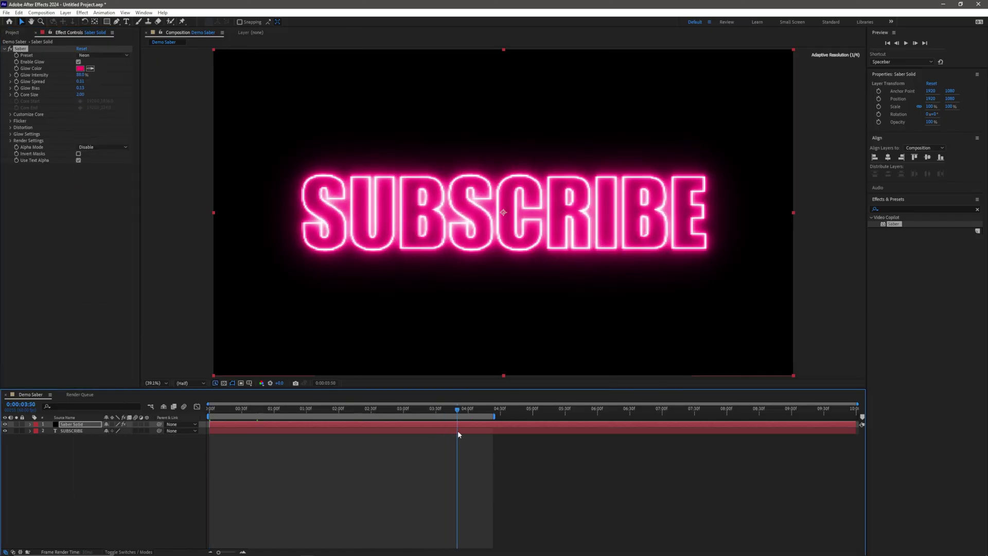
{"action": "left_click", "coordinate": [573, 489]}
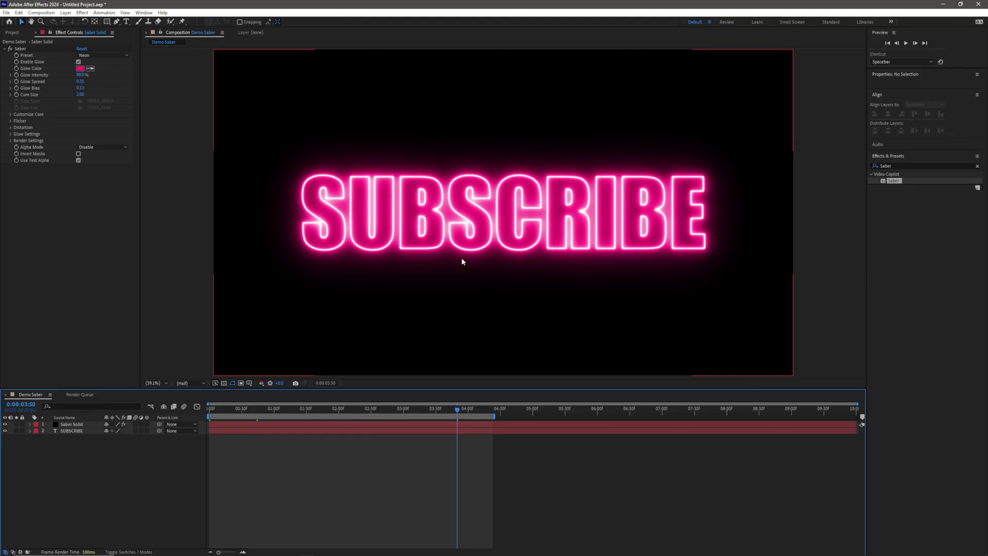